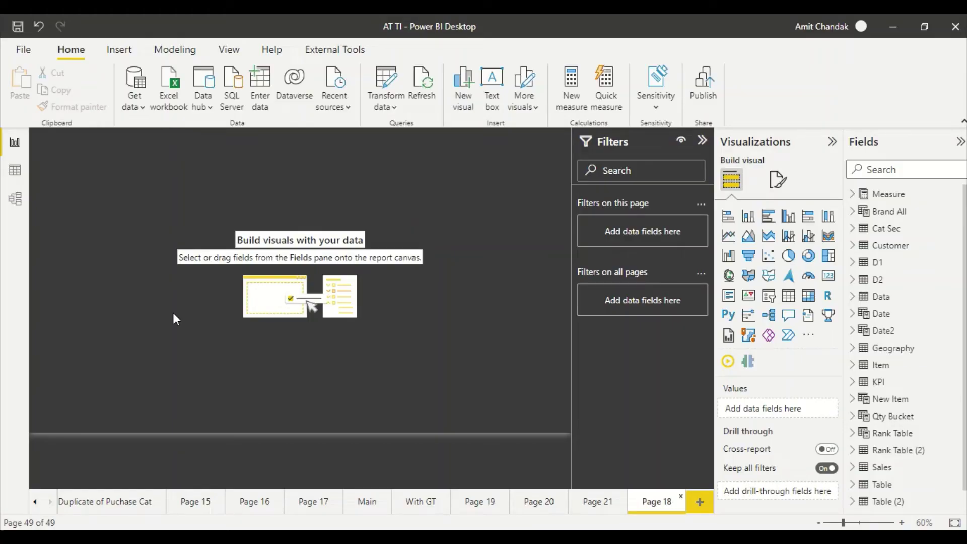
Create a table from the Item table's Category field on the empty page and enlarge it.
{"action": "scroll", "coordinate": [907, 357], "scroll_direction": "down", "scroll_amount": 1}
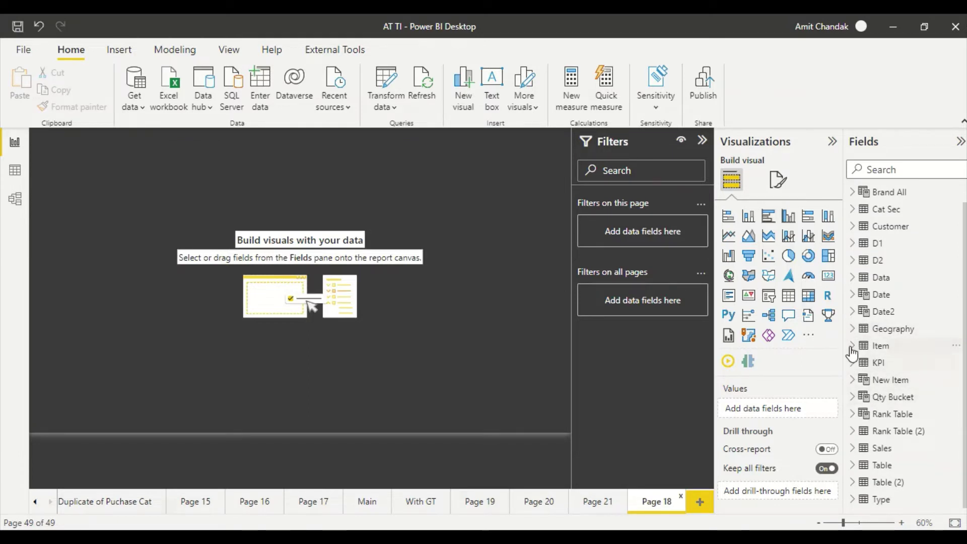
{"action": "left_click", "coordinate": [856, 329]}
{"action": "left_click", "coordinate": [856, 329]}
{"action": "left_click", "coordinate": [862, 347]}
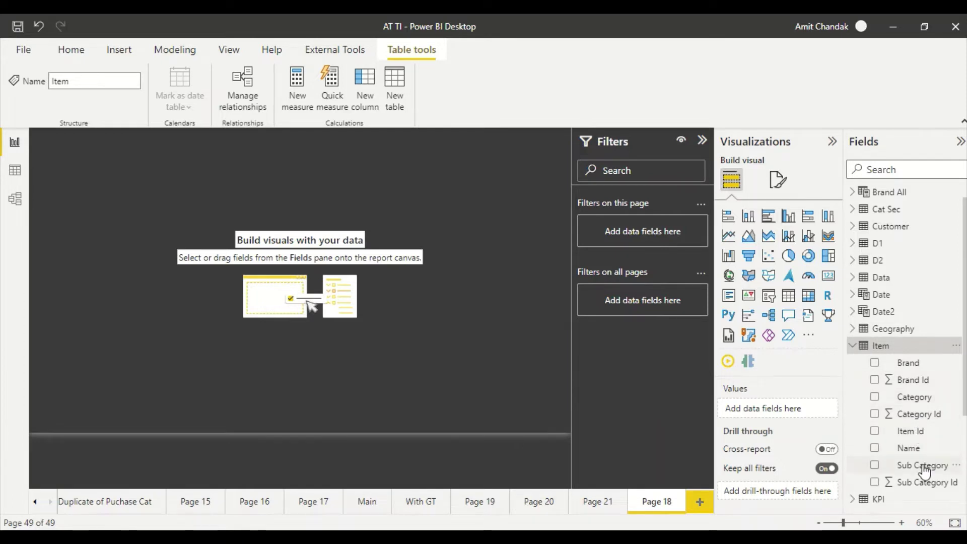
{"action": "left_click_drag", "start_coordinate": [914, 397], "coordinate": [119, 252]}
{"action": "left_click_drag", "start_coordinate": [164, 307], "coordinate": [242, 388]}
Add the Net measure to the Category table and resize it to show the 7,899,649.03 total.
{"action": "scroll", "coordinate": [892, 274], "scroll_direction": "up", "scroll_amount": 1}
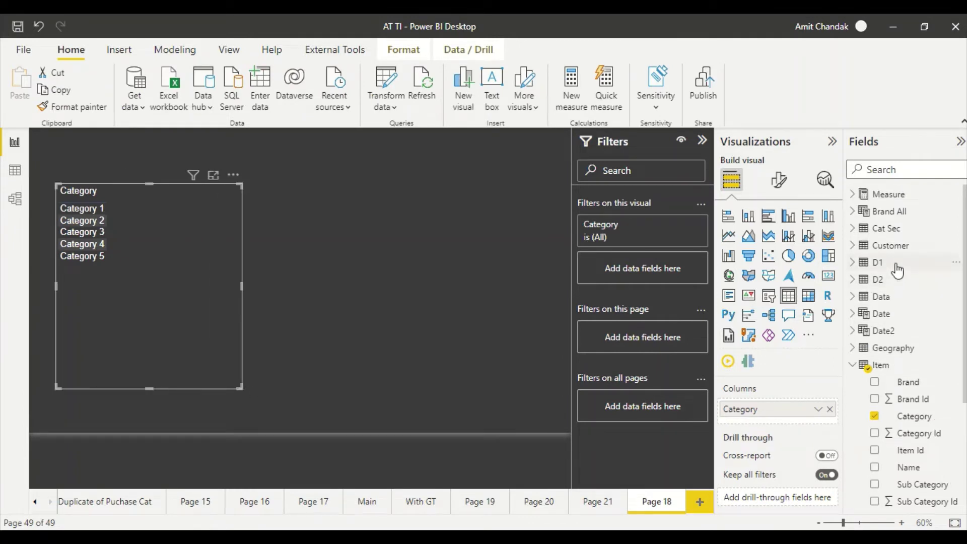
{"action": "left_click", "coordinate": [852, 195]}
{"action": "left_click_drag", "start_coordinate": [914, 339], "coordinate": [173, 279]}
{"action": "left_click_drag", "start_coordinate": [237, 391], "coordinate": [179, 351]}
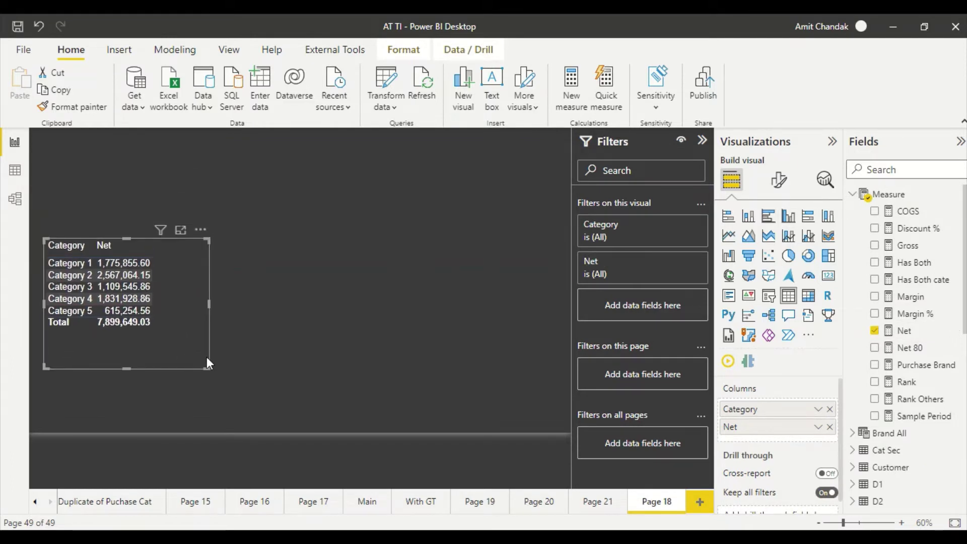
{"action": "double_click", "coordinate": [652, 502]}
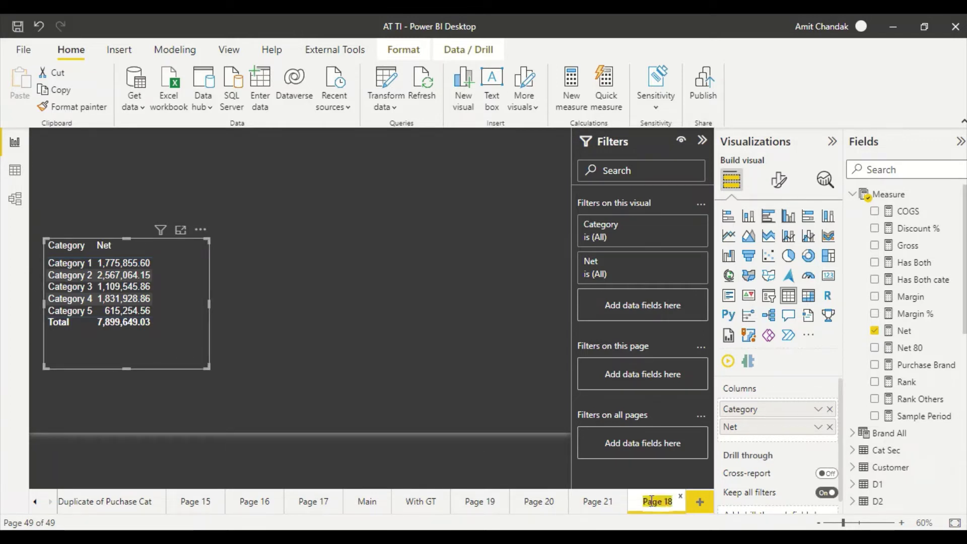
Rename the first page to Master and add a new blank page.
{"action": "type", "text": "Master"}
{"action": "left_click", "coordinate": [402, 357]}
{"action": "left_click", "coordinate": [700, 502]}
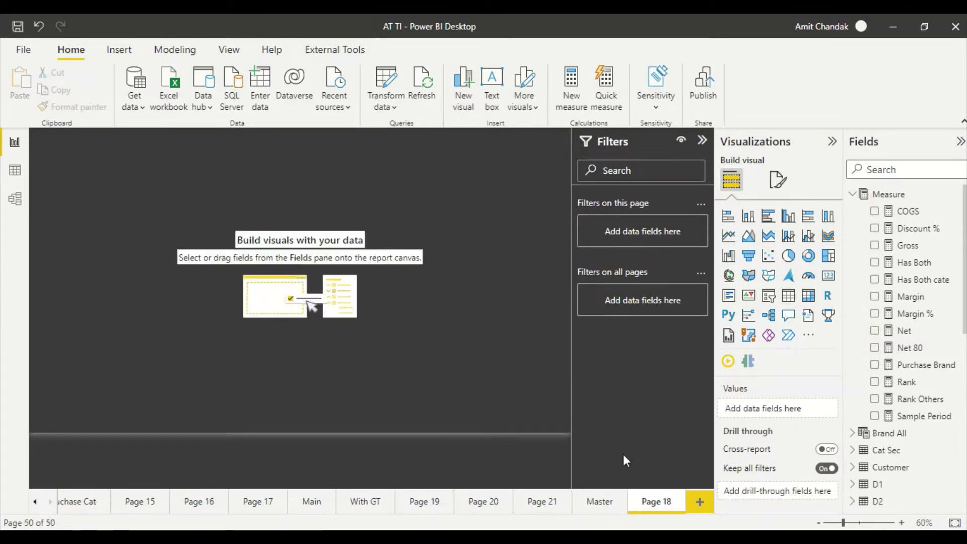
Build an enlarged Sub Category and Net table on the new page.
{"action": "scroll", "coordinate": [913, 403], "scroll_direction": "down", "scroll_amount": 5}
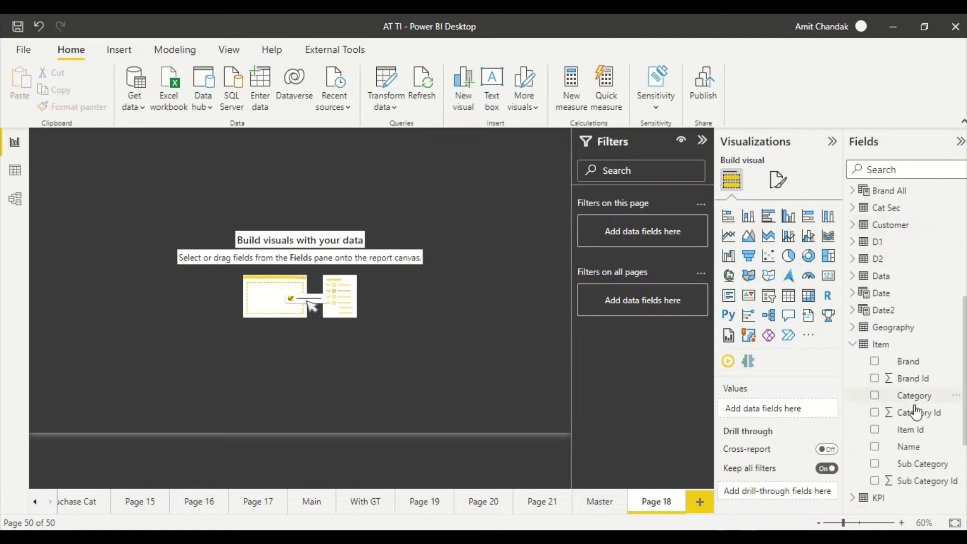
{"action": "left_click_drag", "start_coordinate": [920, 463], "coordinate": [180, 305]}
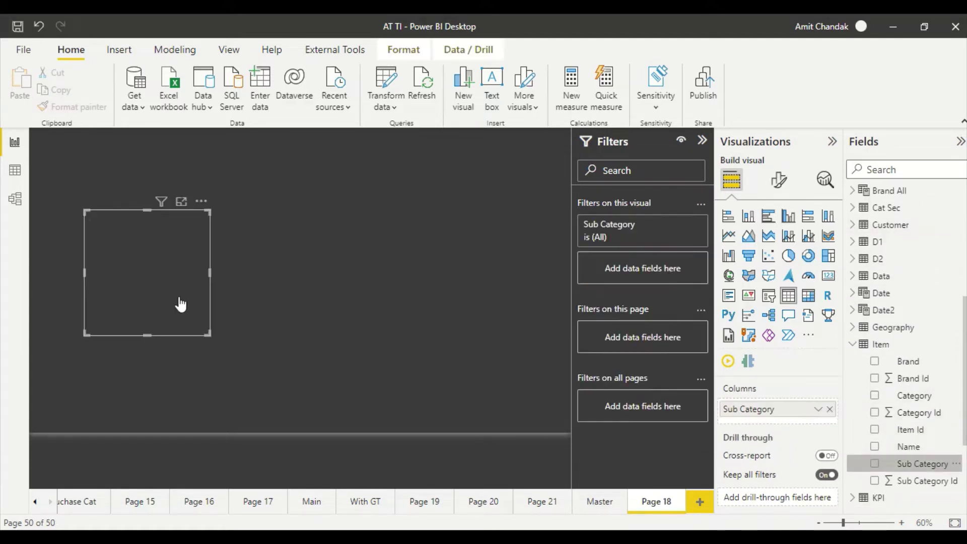
{"action": "scroll", "coordinate": [914, 236], "scroll_direction": "up", "scroll_amount": 5}
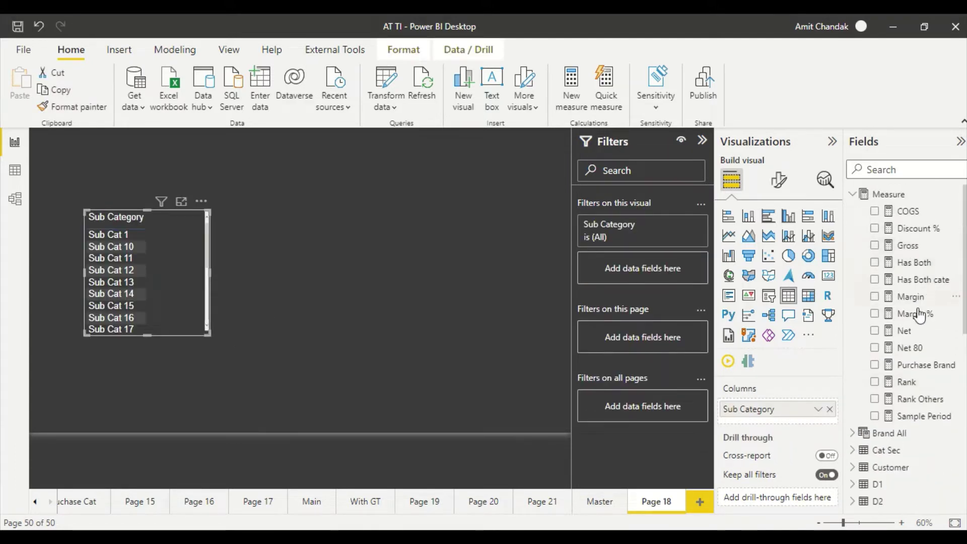
{"action": "left_click_drag", "start_coordinate": [906, 332], "coordinate": [184, 295]}
{"action": "scroll", "coordinate": [207, 332], "scroll_direction": "down", "scroll_amount": 2}
{"action": "left_click_drag", "start_coordinate": [209, 335], "coordinate": [269, 401]}
{"action": "scroll", "coordinate": [234, 328], "scroll_direction": "up", "scroll_amount": 2}
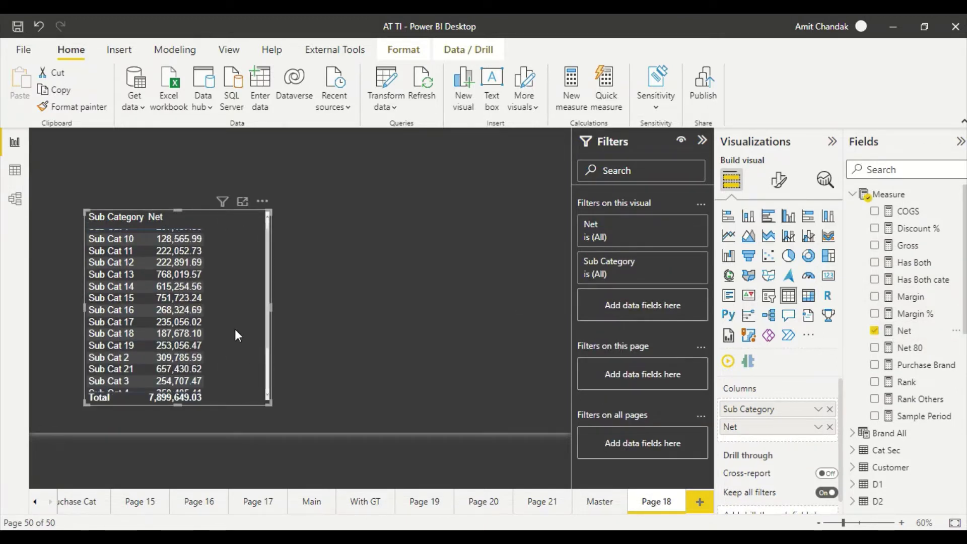
{"action": "double_click", "coordinate": [658, 501]}
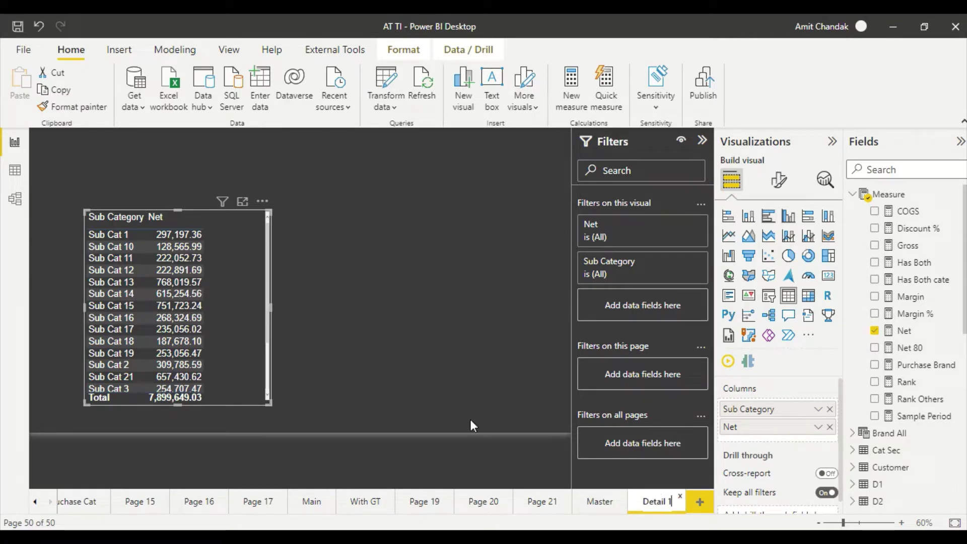
Add another blank page and create an enlarged Brand table on it.
{"action": "left_click", "coordinate": [317, 345]}
{"action": "left_click", "coordinate": [700, 502]}
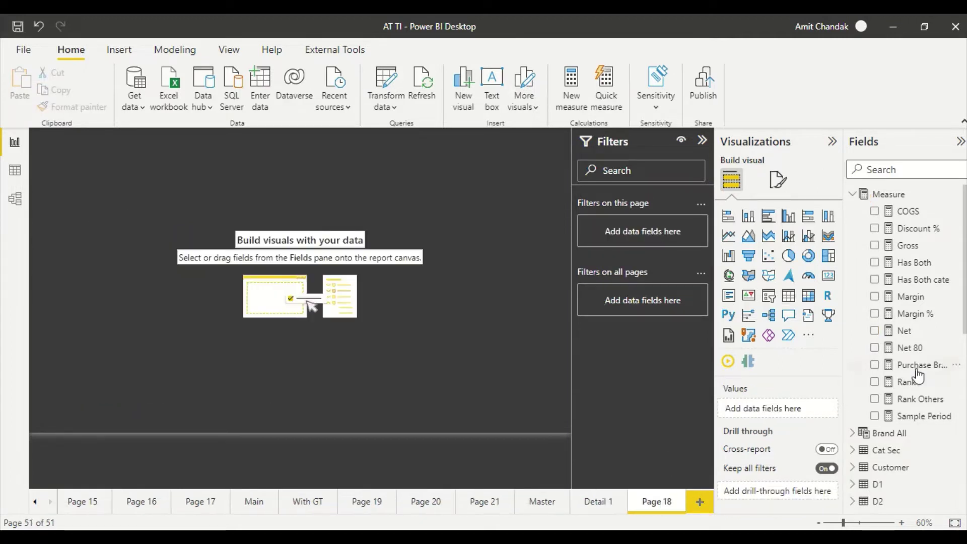
{"action": "scroll", "coordinate": [907, 364], "scroll_direction": "down", "scroll_amount": 3}
{"action": "scroll", "coordinate": [920, 324], "scroll_direction": "up", "scroll_amount": 3}
{"action": "scroll", "coordinate": [919, 342], "scroll_direction": "down", "scroll_amount": 6}
{"action": "scroll", "coordinate": [918, 356], "scroll_direction": "down", "scroll_amount": 2}
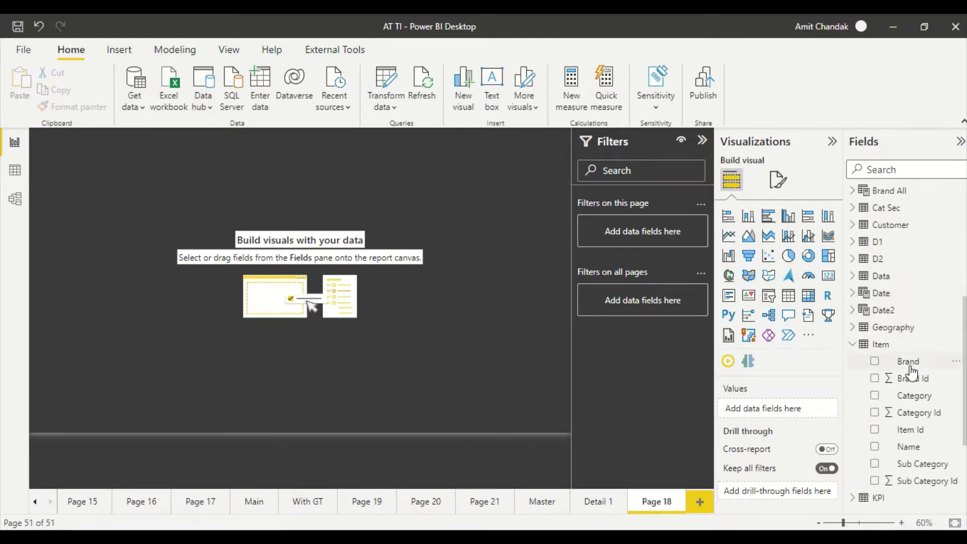
{"action": "scroll", "coordinate": [911, 348], "scroll_direction": "up", "scroll_amount": 2}
{"action": "scroll", "coordinate": [910, 348], "scroll_direction": "up", "scroll_amount": 4}
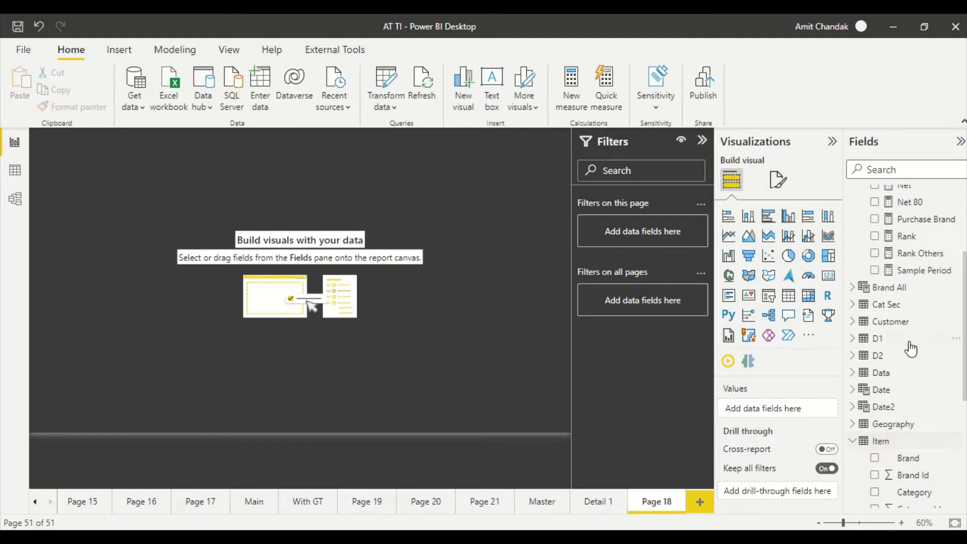
{"action": "scroll", "coordinate": [911, 353], "scroll_direction": "down", "scroll_amount": 6}
{"action": "left_click_drag", "start_coordinate": [910, 364], "coordinate": [236, 249]}
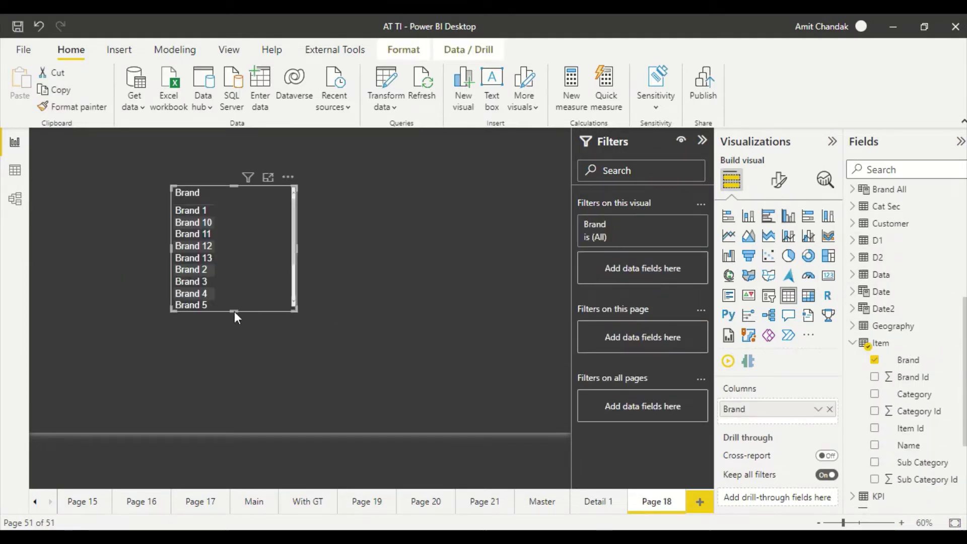
{"action": "left_click_drag", "start_coordinate": [294, 328], "coordinate": [390, 405]}
Add Category, Sub Category and Net columns to the Brand table.
{"action": "left_click_drag", "start_coordinate": [914, 394], "coordinate": [334, 345]}
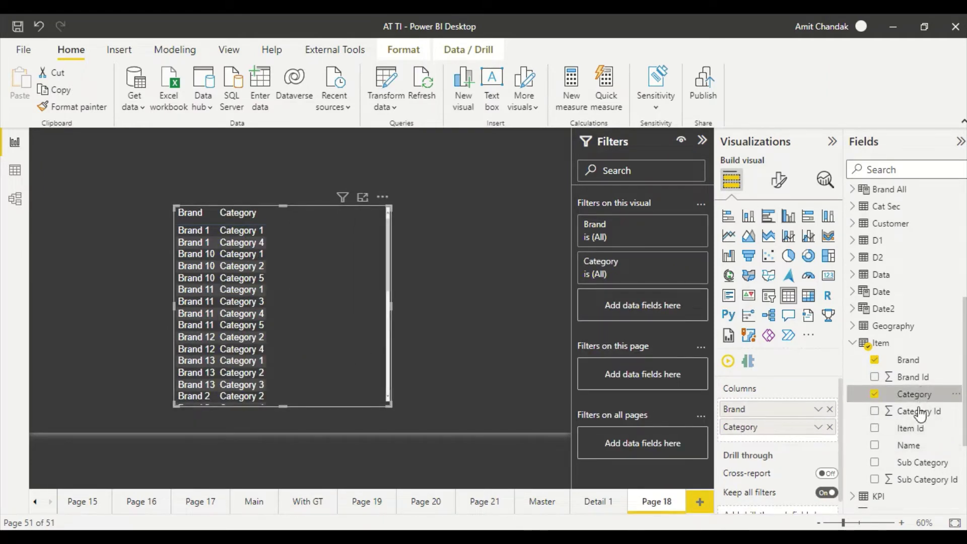
{"action": "left_click_drag", "start_coordinate": [917, 470], "coordinate": [341, 304]}
{"action": "scroll", "coordinate": [933, 263], "scroll_direction": "up", "scroll_amount": 3}
{"action": "scroll", "coordinate": [937, 264], "scroll_direction": "up", "scroll_amount": 2}
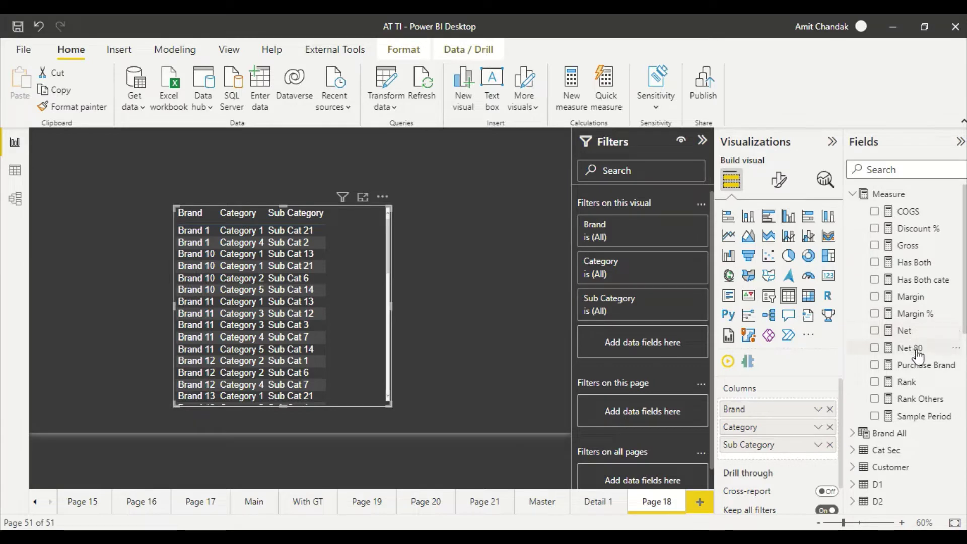
{"action": "left_click_drag", "start_coordinate": [916, 330], "coordinate": [322, 279]}
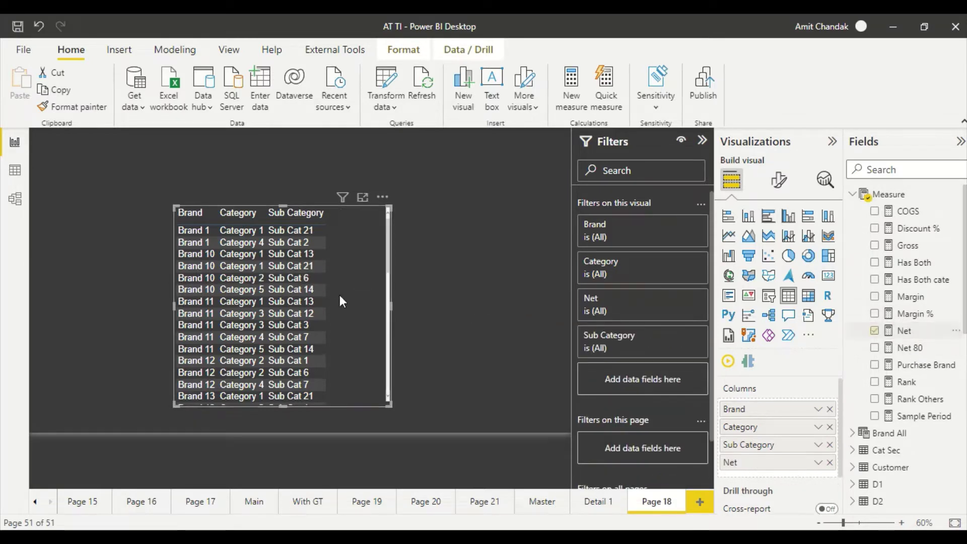
Rename the newest page to Detail 2.
{"action": "double_click", "coordinate": [670, 502]}
{"action": "type", "text": "De"}
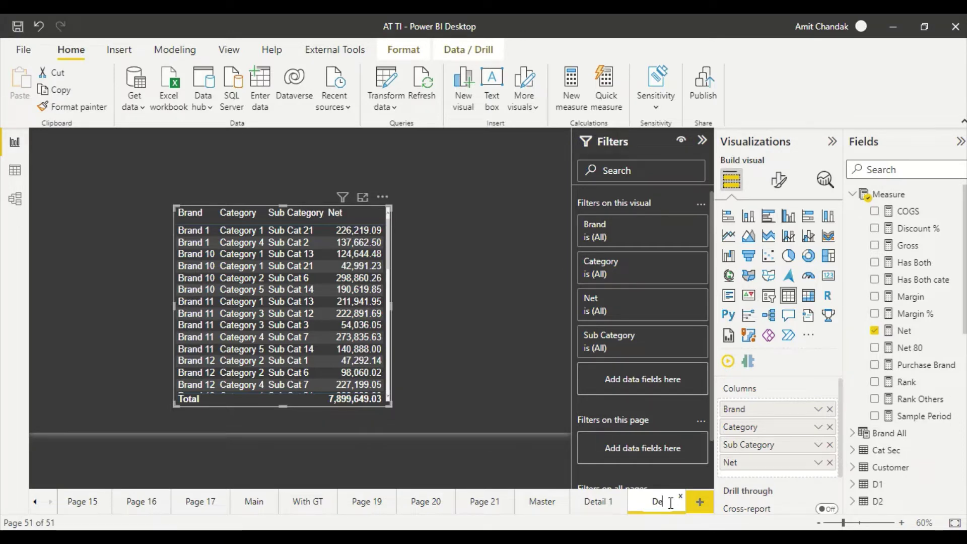
{"action": "key", "text": "BackSpace"}
{"action": "key", "text": "BackSpace"}
{"action": "key", "text": "BackSpace"}
{"action": "key", "text": "BackSpace"}
{"action": "key", "text": "BackSpace"}
{"action": "type", "text": "tails"}
{"action": "type", "text": "= 2"}
{"action": "key", "text": "BackSpace"}
{"action": "key", "text": "BackSpace"}
{"action": "key", "text": "BackSpace"}
{"action": "key", "text": "BackSpace"}
{"action": "type", "text": "2"}
{"action": "key", "text": "Return"}
On Detail 1, add Category to the table as its first column.
{"action": "left_click", "coordinate": [605, 500]}
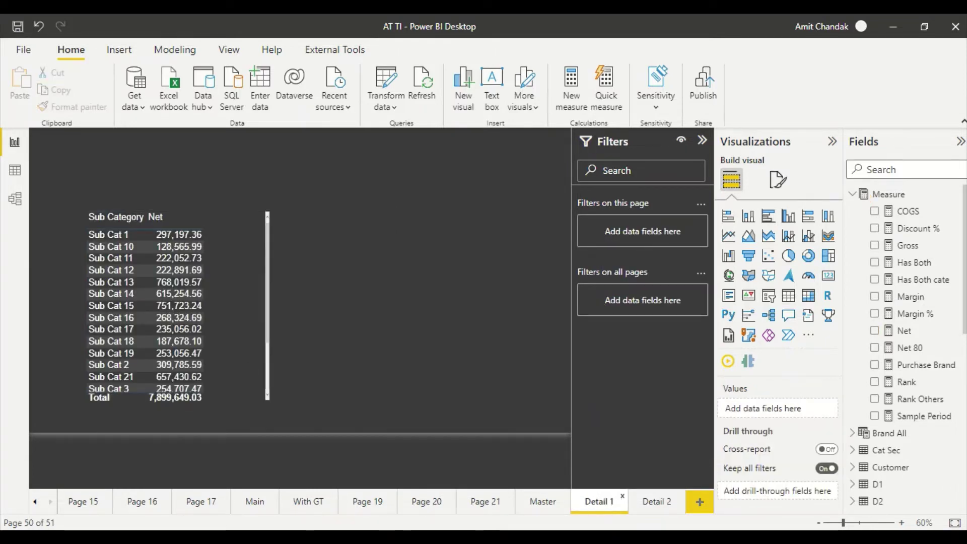
{"action": "scroll", "coordinate": [932, 388], "scroll_direction": "down", "scroll_amount": 4}
{"action": "left_click", "coordinate": [932, 389]}
{"action": "scroll", "coordinate": [930, 367], "scroll_direction": "down", "scroll_amount": 2}
{"action": "left_click_drag", "start_coordinate": [927, 348], "coordinate": [187, 293]}
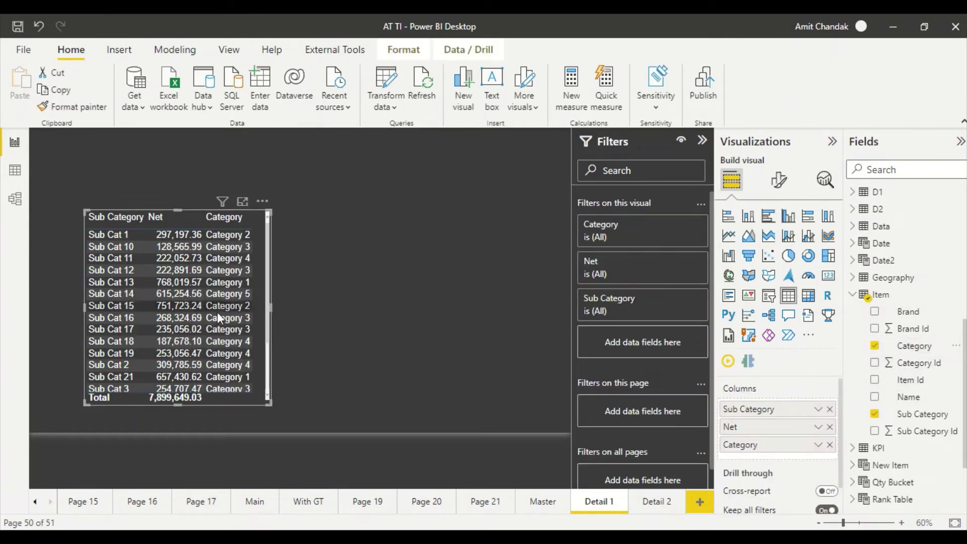
{"action": "left_click_drag", "start_coordinate": [755, 444], "coordinate": [750, 409]}
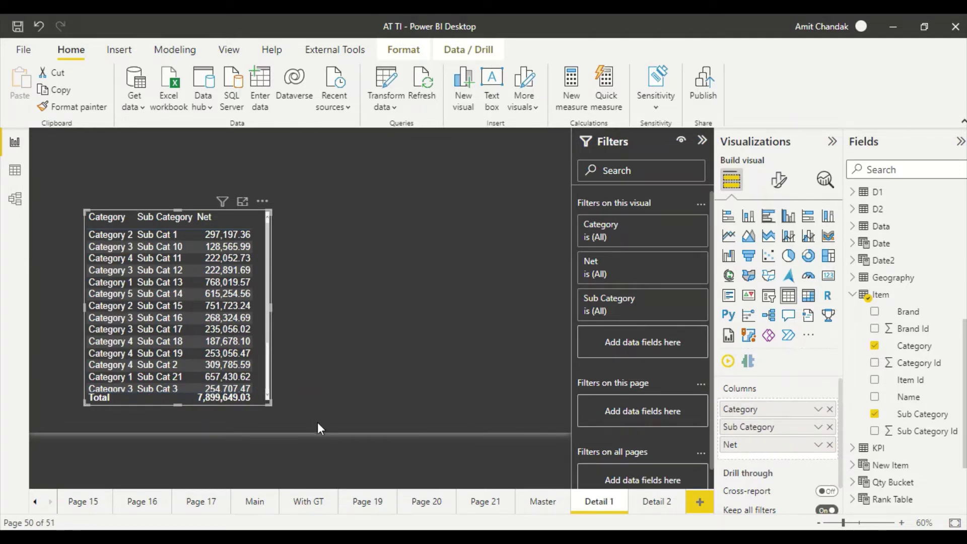
{"action": "left_click", "coordinate": [273, 409]}
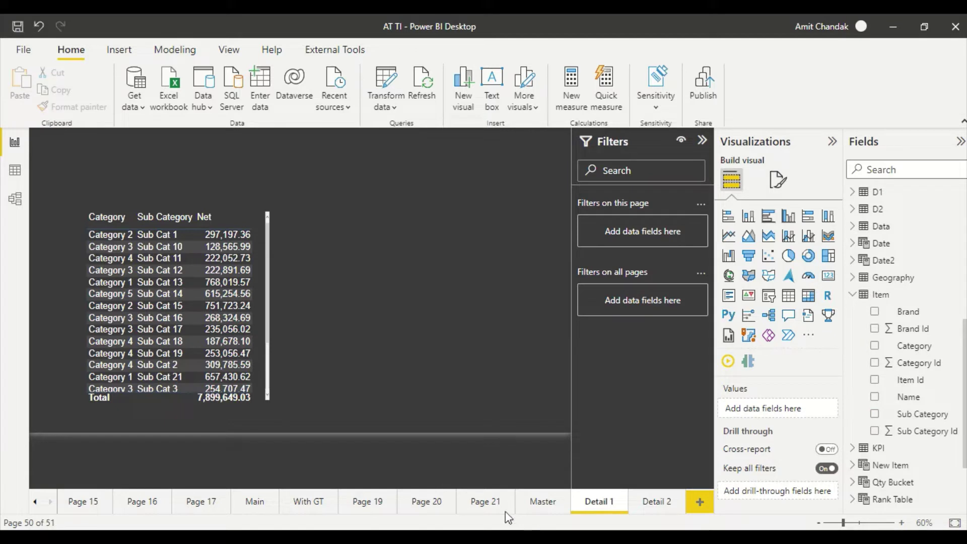
Check the Master table's row drill-through menu, then set Category as Detail 1's drill-through field.
{"action": "left_click", "coordinate": [538, 507]}
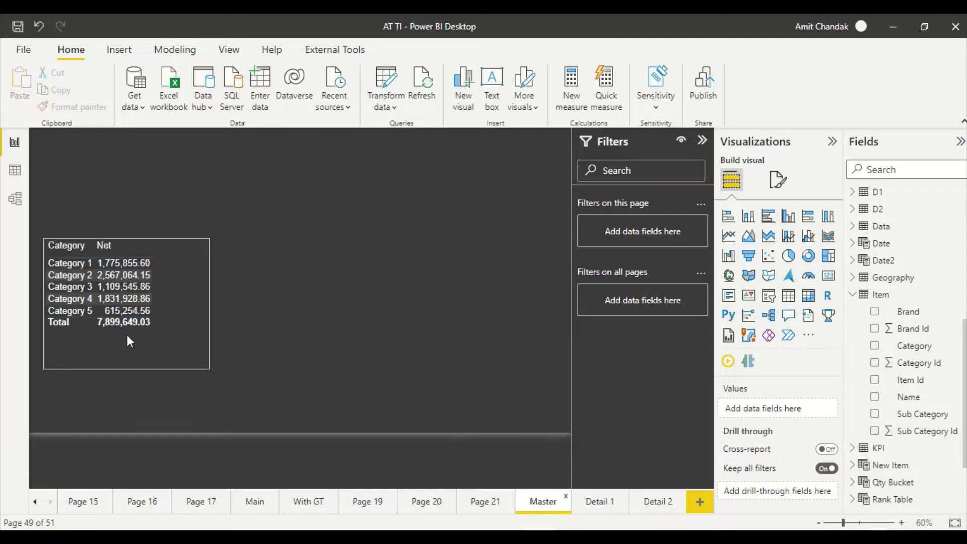
{"action": "left_click", "coordinate": [76, 265]}
{"action": "right_click", "coordinate": [77, 265]}
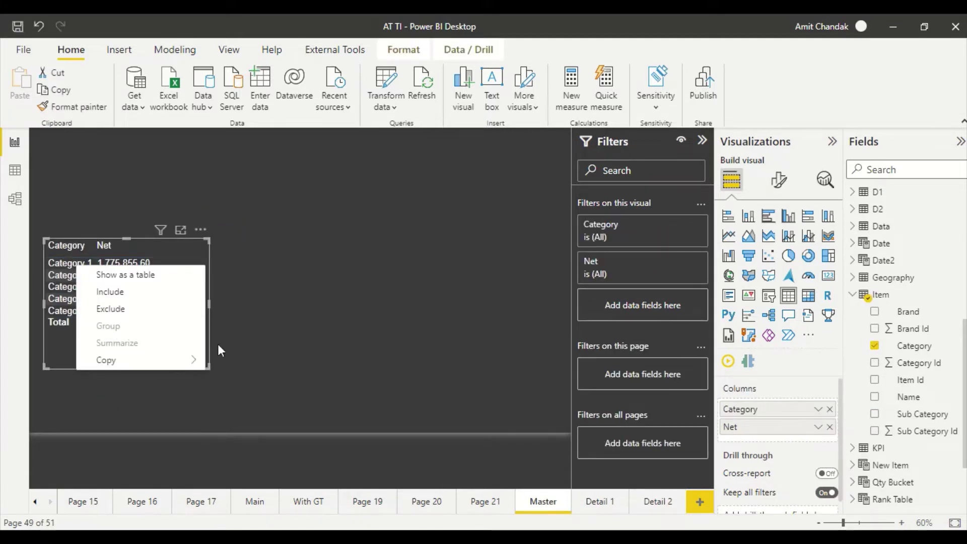
{"action": "left_click", "coordinate": [583, 507]}
{"action": "left_click", "coordinate": [602, 502]}
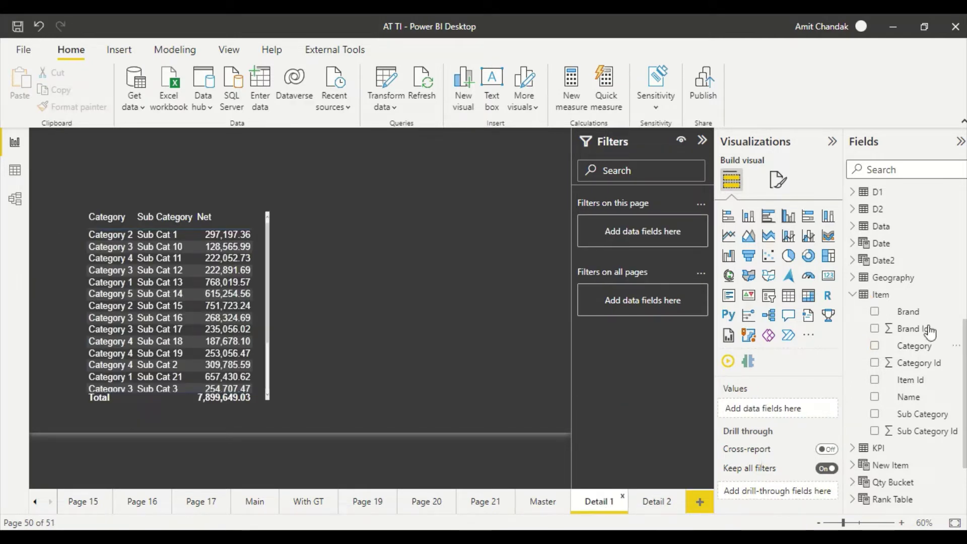
{"action": "left_click_drag", "start_coordinate": [912, 346], "coordinate": [775, 489]}
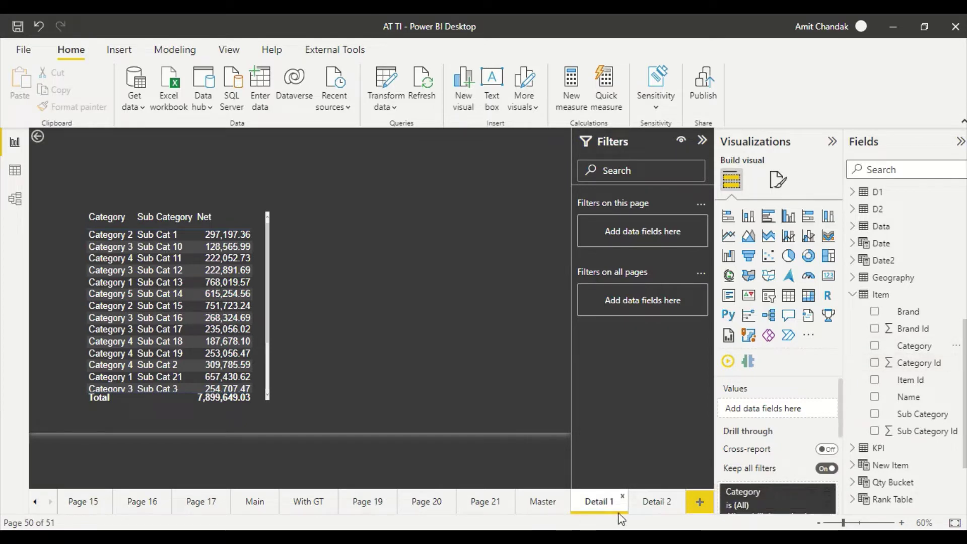
Set Sub Category as Detail 2's drill-through field and return to the Master page.
{"action": "left_click", "coordinate": [652, 504]}
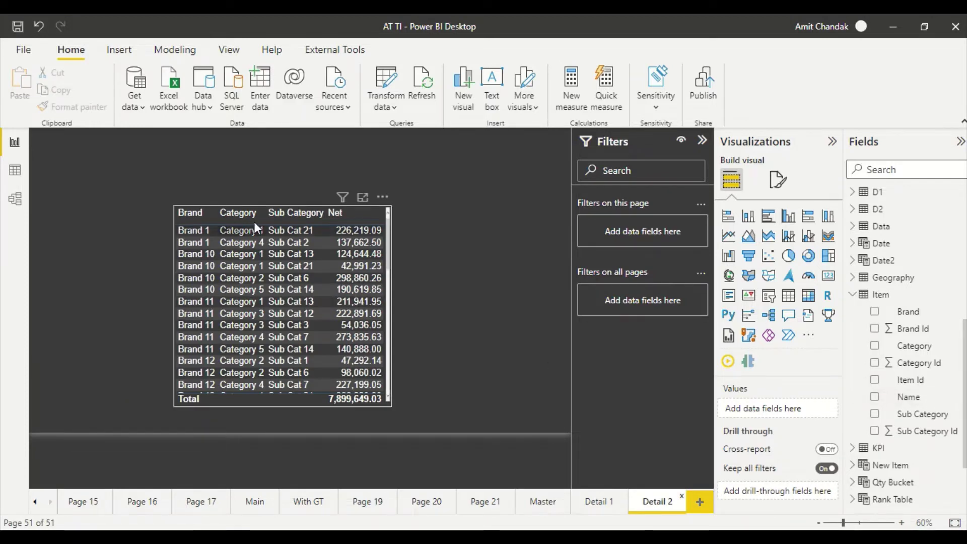
{"action": "left_click", "coordinate": [595, 506]}
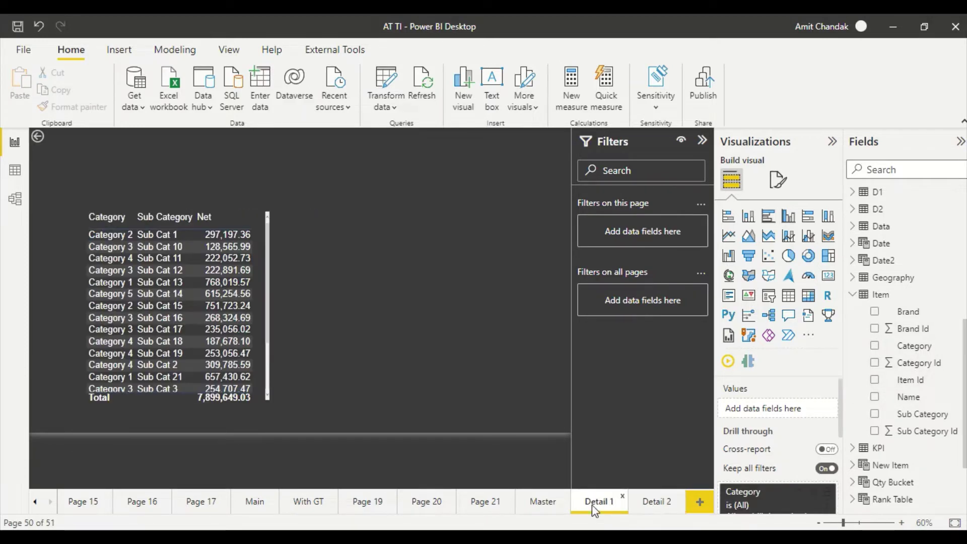
{"action": "left_click", "coordinate": [663, 507]}
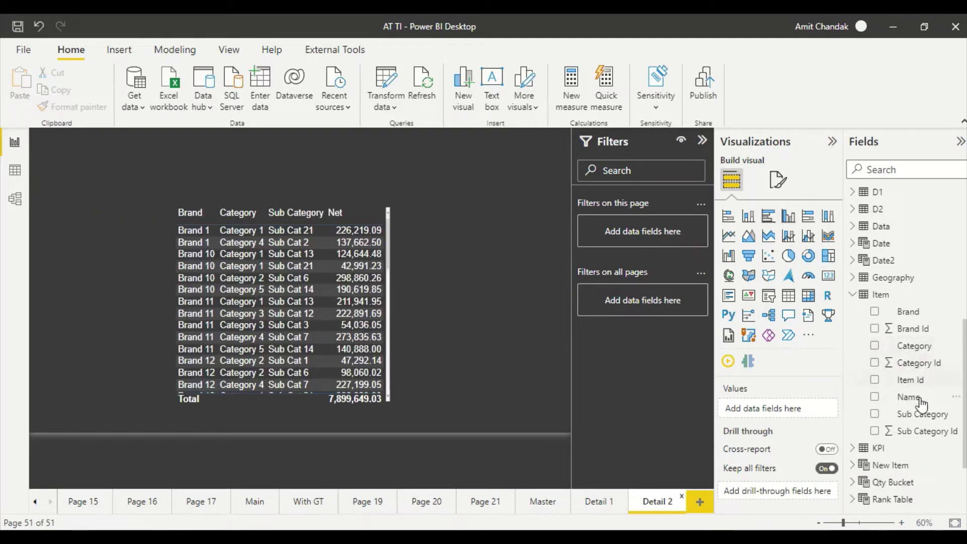
{"action": "left_click_drag", "start_coordinate": [920, 420], "coordinate": [795, 498]}
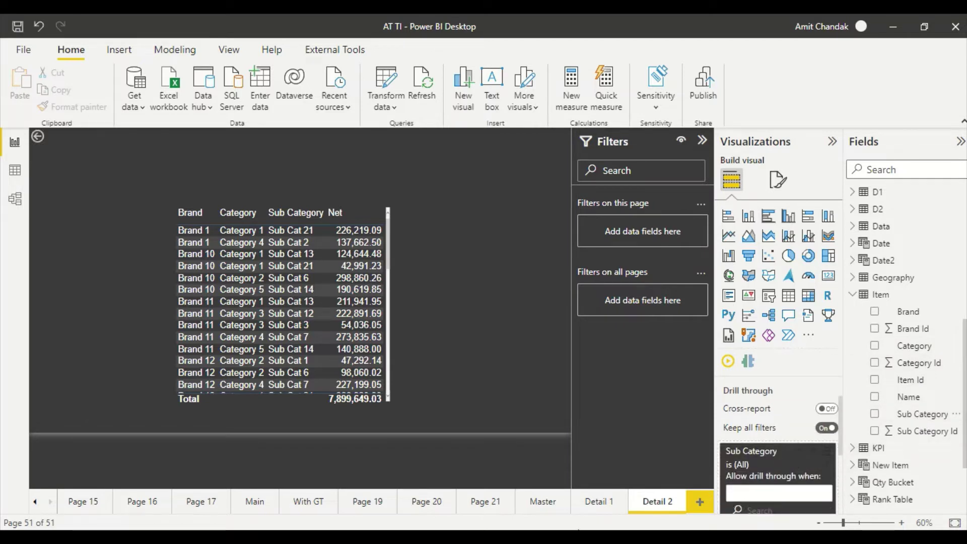
{"action": "left_click", "coordinate": [543, 502]}
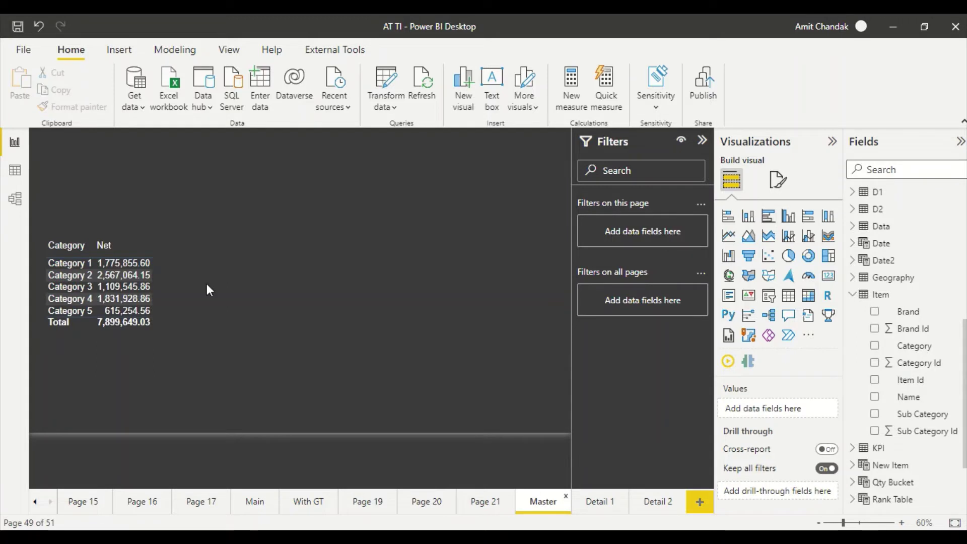
Drill through Category 1 to Detail 1, then Sub Cat 21 to Detail 2.
{"action": "right_click", "coordinate": [73, 265]}
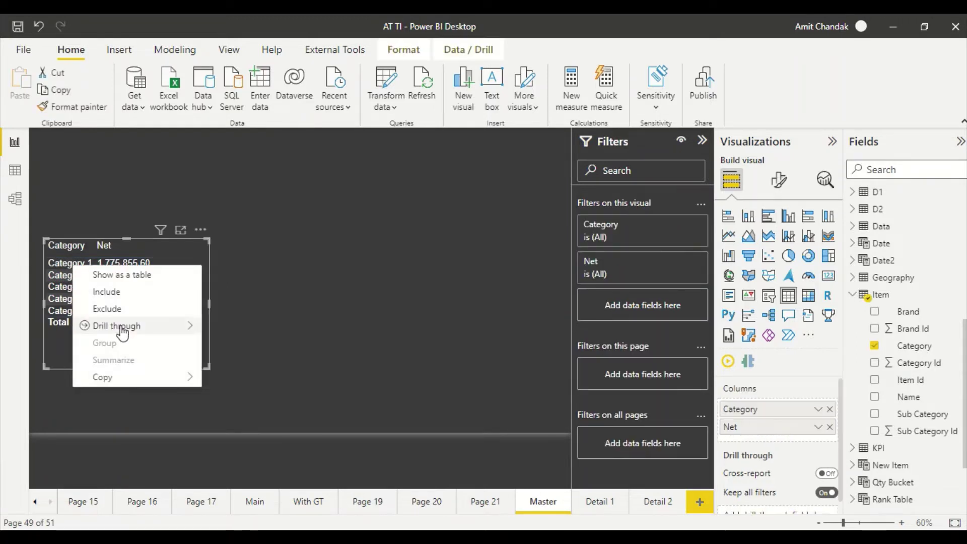
{"action": "mouse_move", "coordinate": [119, 326]}
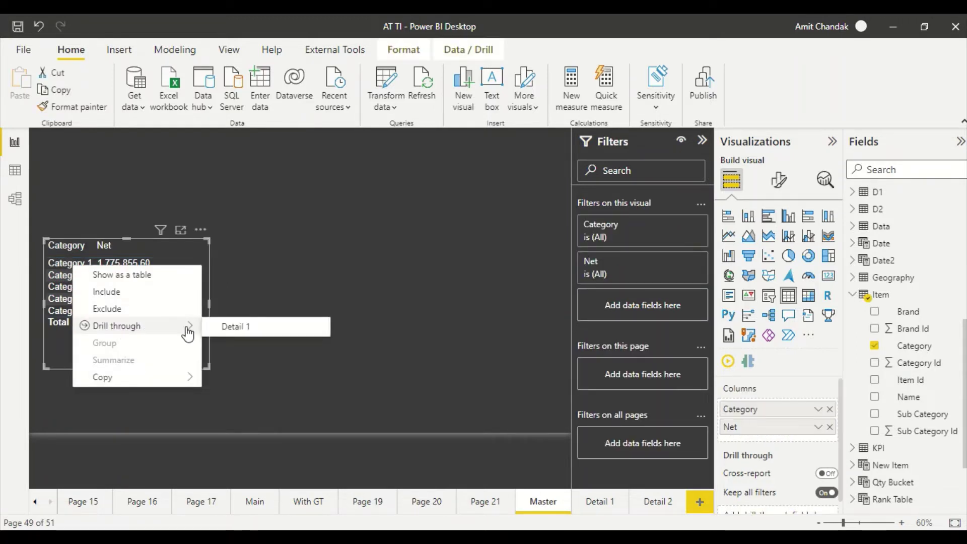
{"action": "left_click", "coordinate": [228, 327]}
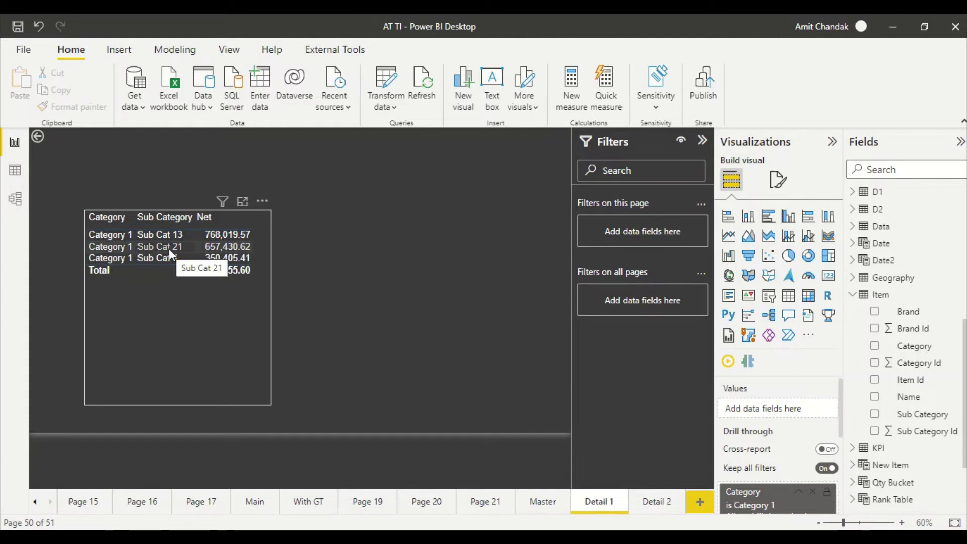
{"action": "right_click", "coordinate": [116, 249]}
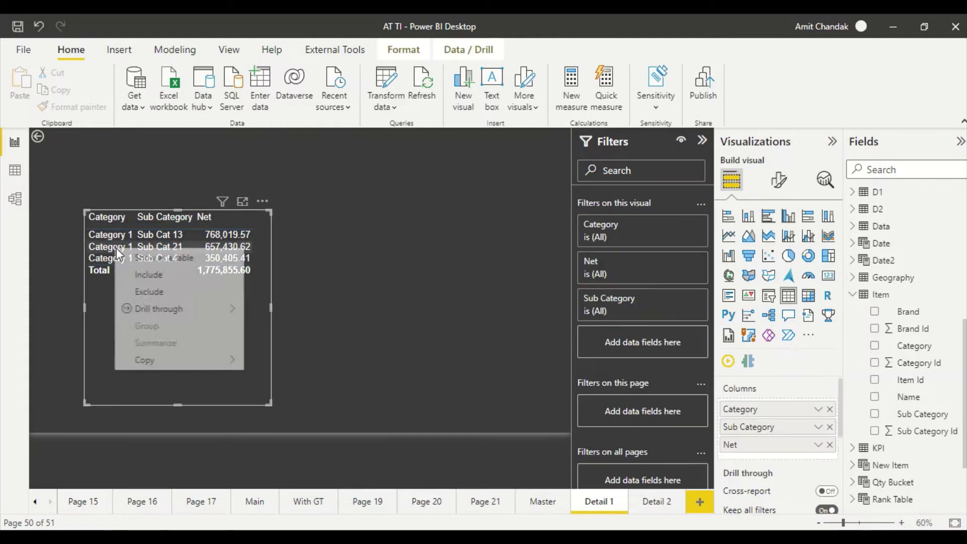
{"action": "mouse_move", "coordinate": [181, 311]}
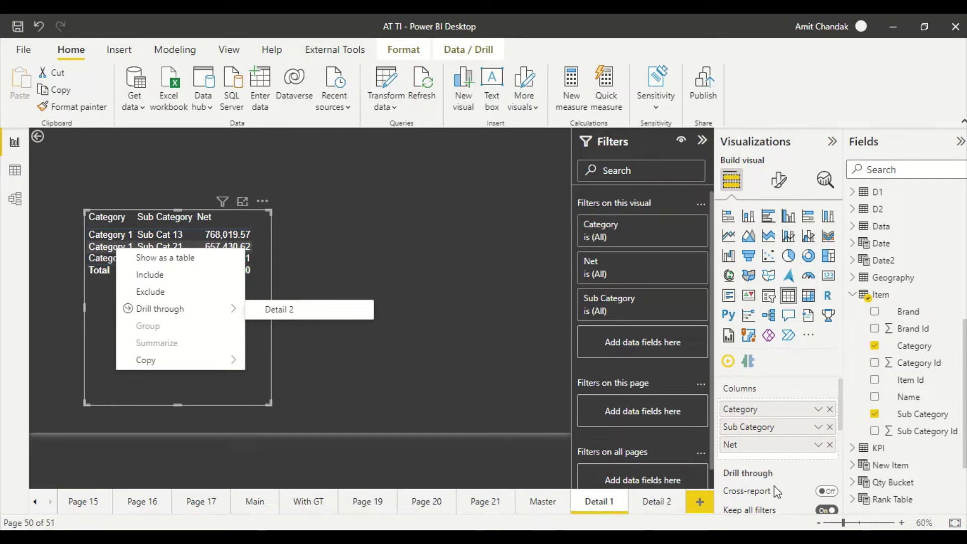
{"action": "left_click", "coordinate": [287, 313]}
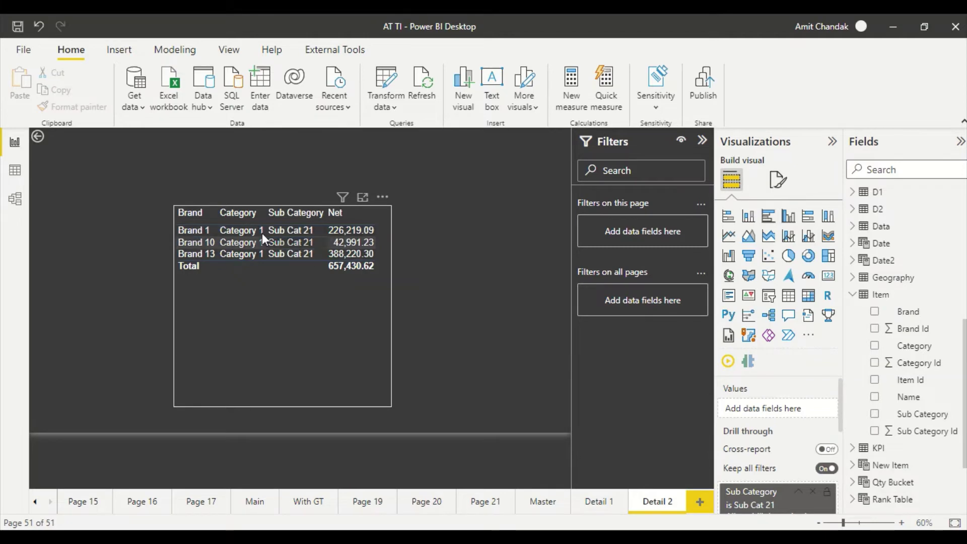
Review Detail 2's drill-through filter cards, then go back through Detail 1 to Master.
{"action": "scroll", "coordinate": [793, 423], "scroll_direction": "down", "scroll_amount": 5}
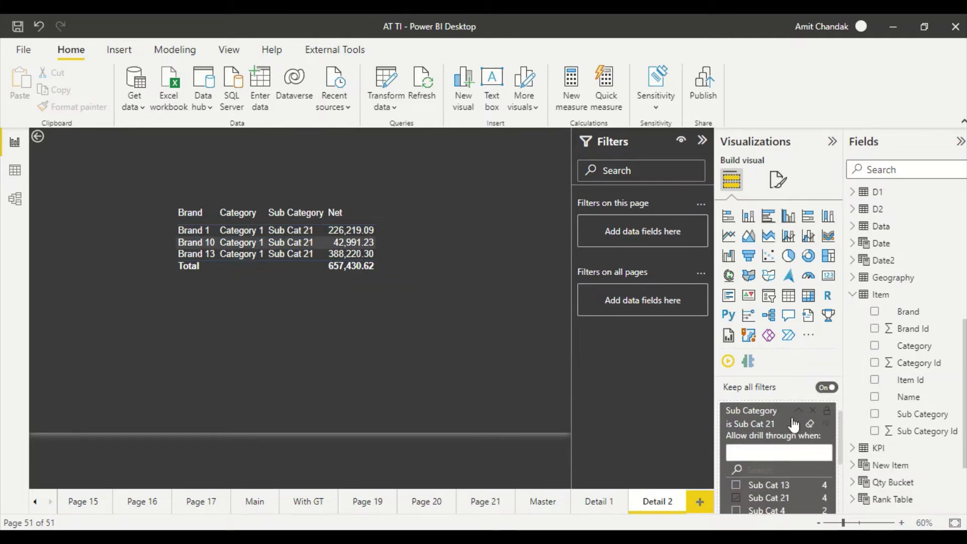
{"action": "scroll", "coordinate": [768, 436], "scroll_direction": "down", "scroll_amount": 2}
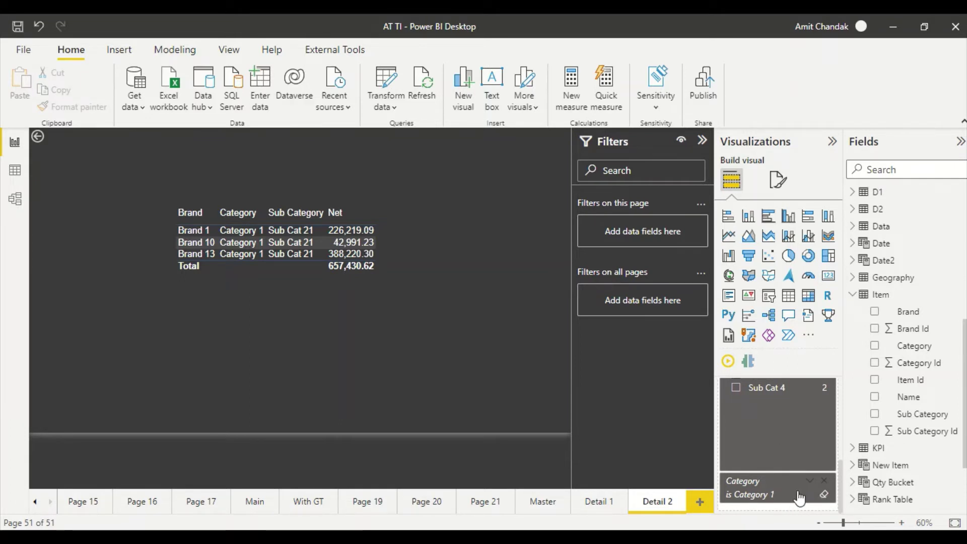
{"action": "mouse_move", "coordinate": [799, 485]}
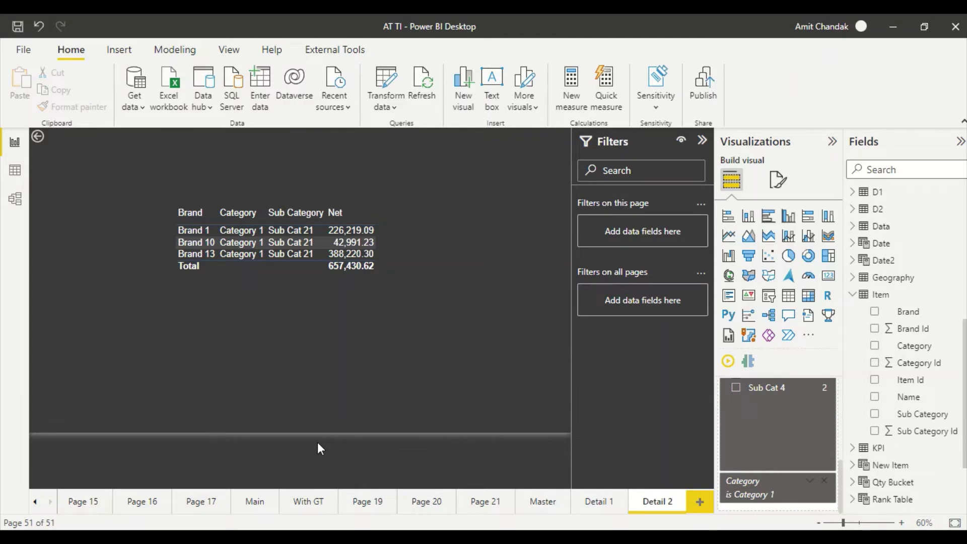
{"action": "left_click", "coordinate": [38, 137]}
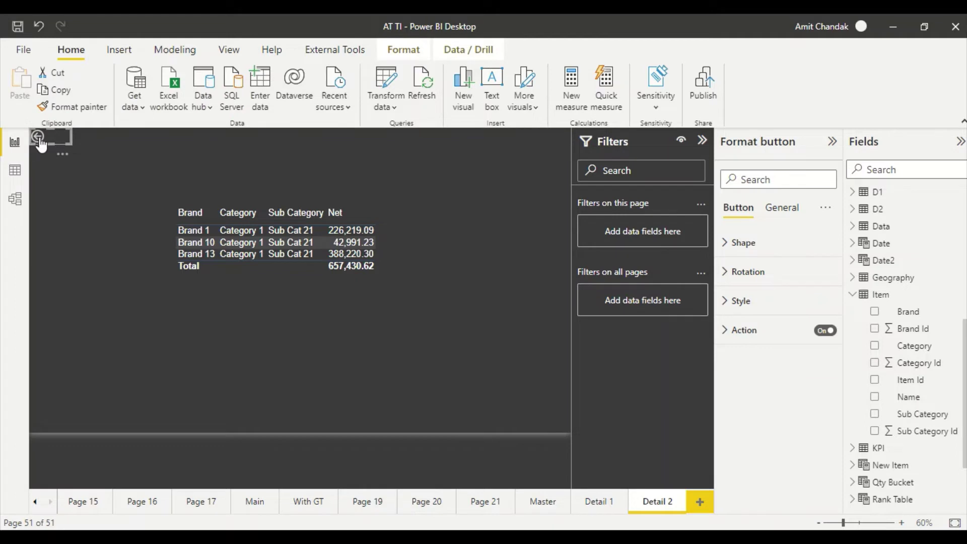
{"action": "left_click", "coordinate": [38, 146], "text": "ctrl"}
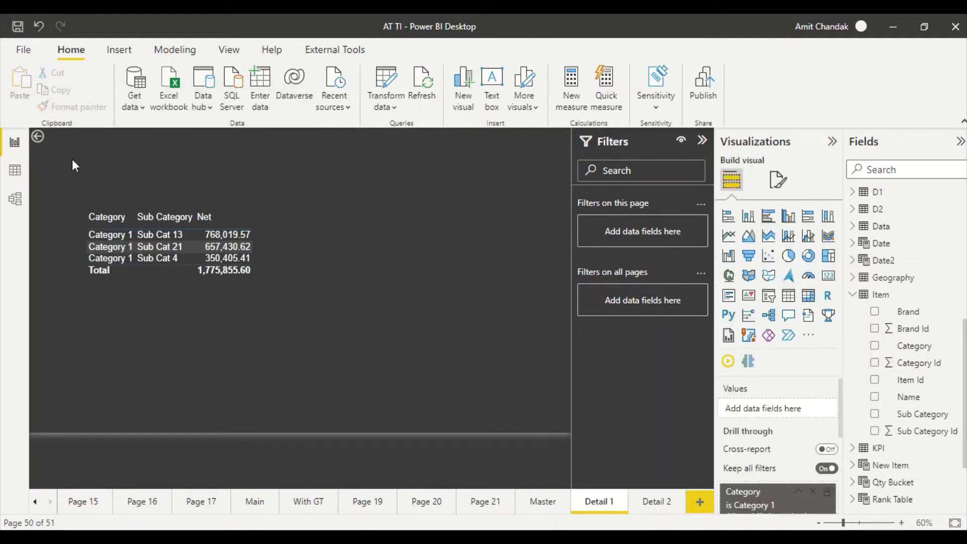
{"action": "left_click", "coordinate": [39, 143], "text": "ctrl"}
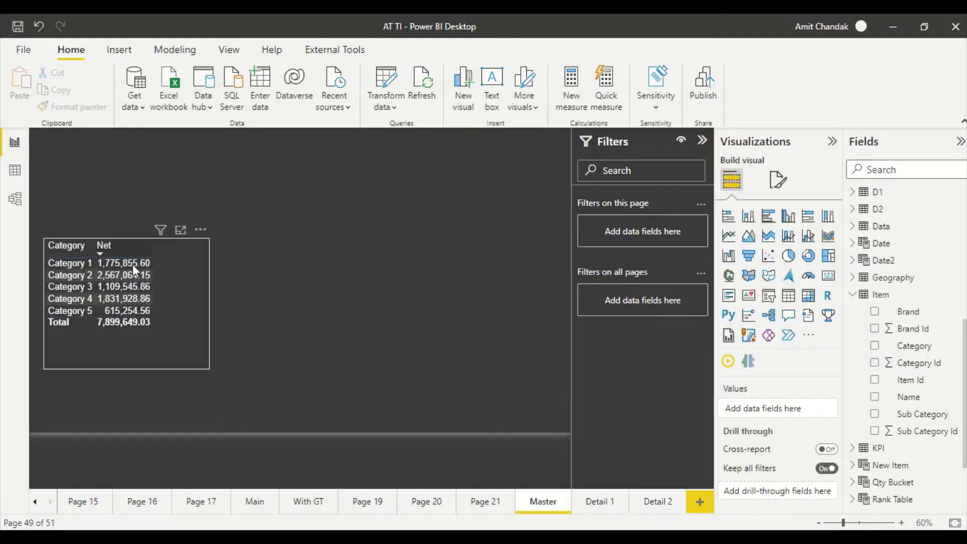
Drill through Category 2 to Detail 1, then Sub Cat 1 to Detail 2.
{"action": "right_click", "coordinate": [77, 277]}
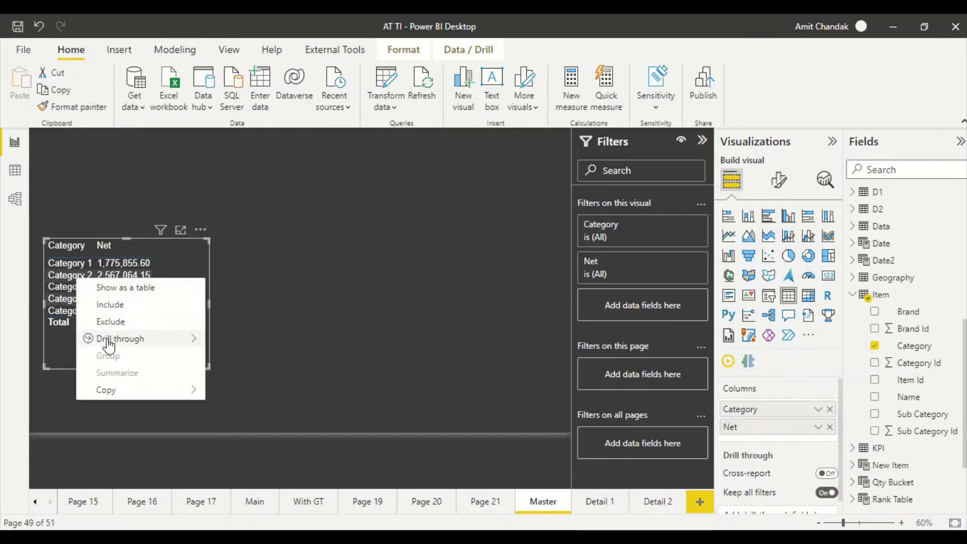
{"action": "mouse_move", "coordinate": [101, 338]}
{"action": "left_click", "coordinate": [259, 346]}
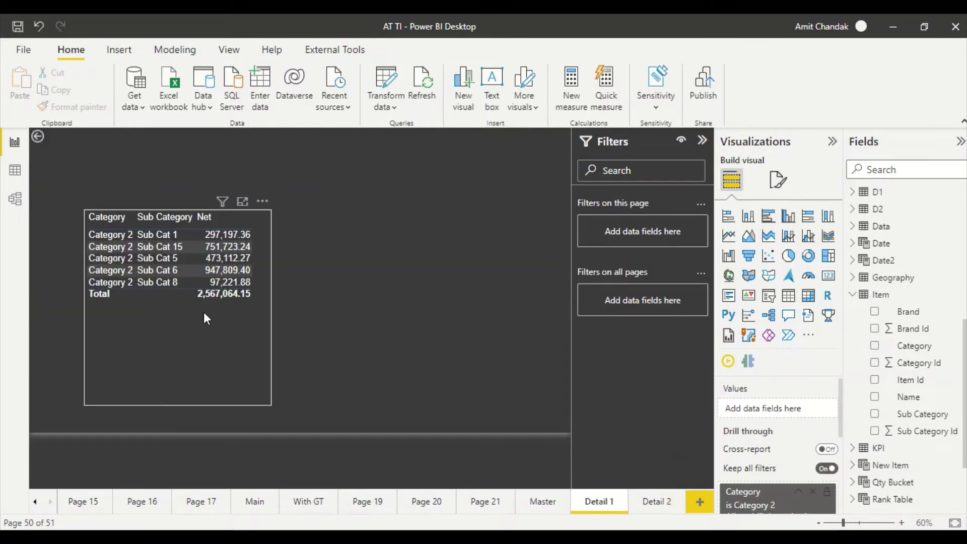
{"action": "right_click", "coordinate": [114, 237]}
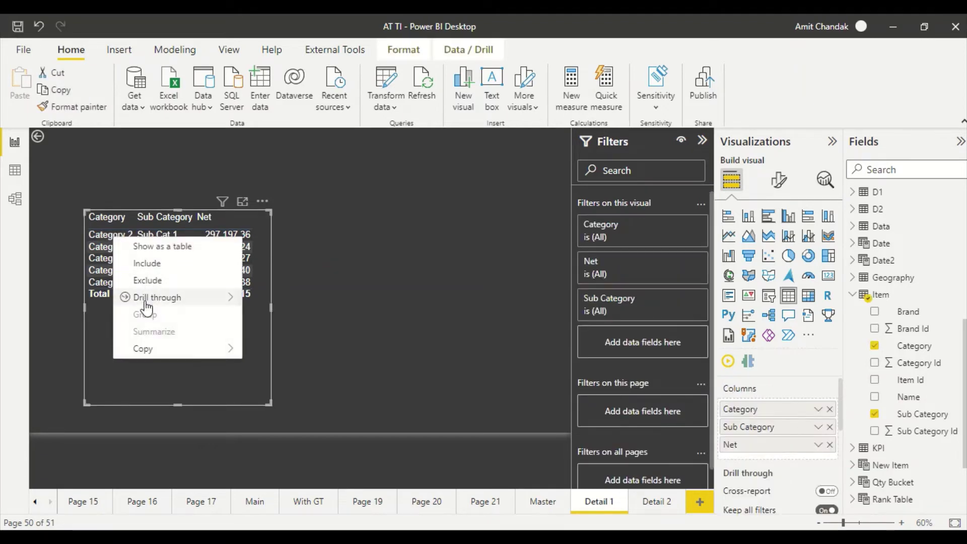
{"action": "mouse_move", "coordinate": [212, 302]}
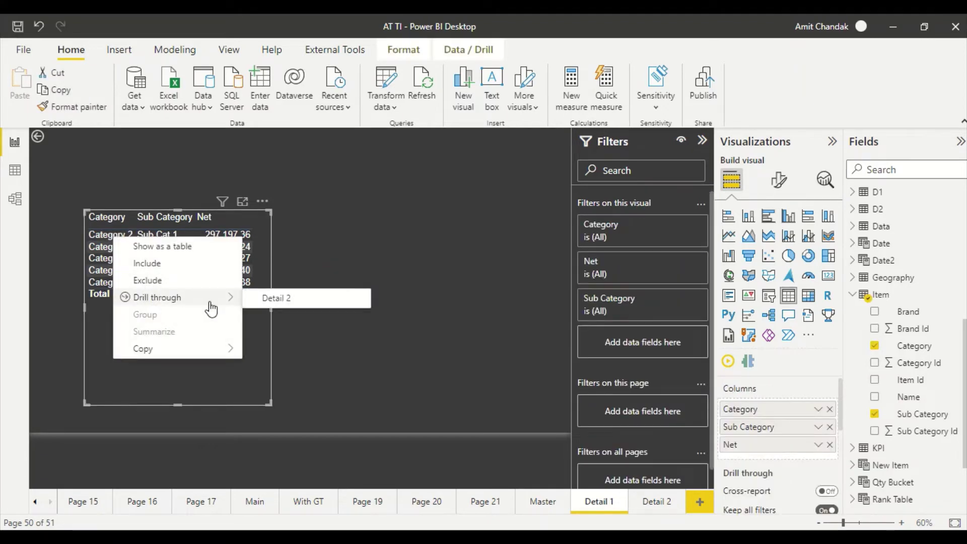
{"action": "left_click", "coordinate": [276, 302]}
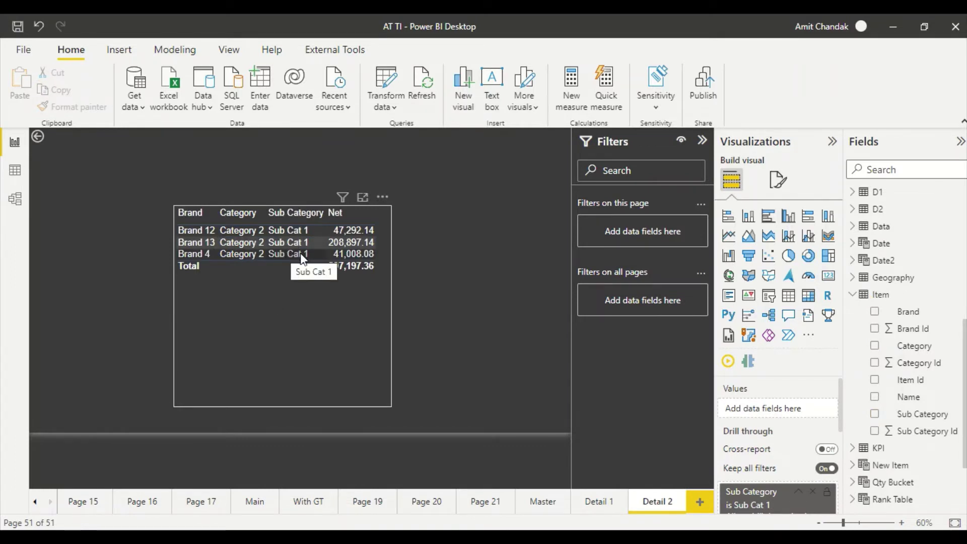
Reset Detail 2's Sub Category and Category drill-through filters to All, then return to Master.
{"action": "left_click", "coordinate": [752, 498]}
{"action": "scroll", "coordinate": [786, 428], "scroll_direction": "down", "scroll_amount": 5}
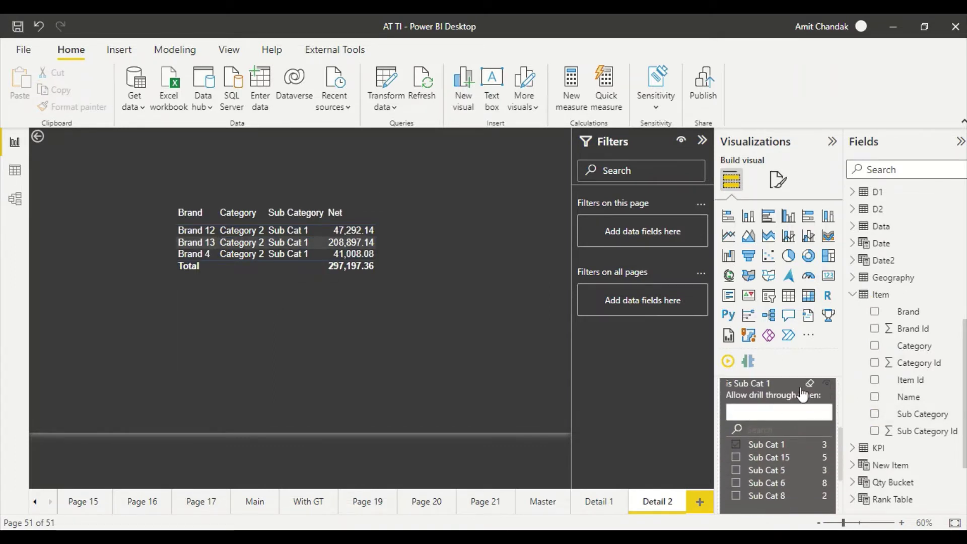
{"action": "left_click", "coordinate": [810, 383]}
{"action": "scroll", "coordinate": [805, 408], "scroll_direction": "up", "scroll_amount": 2}
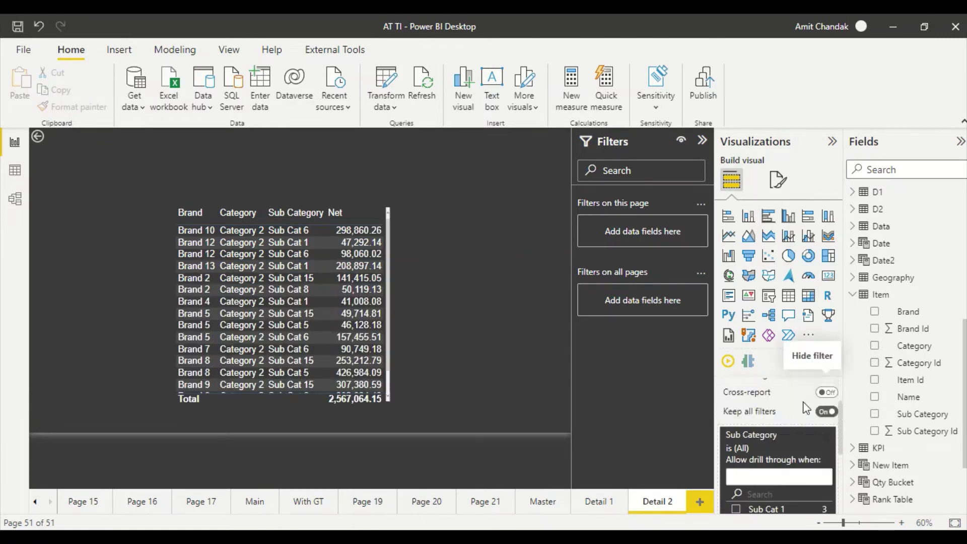
{"action": "scroll", "coordinate": [778, 450], "scroll_direction": "down", "scroll_amount": 5}
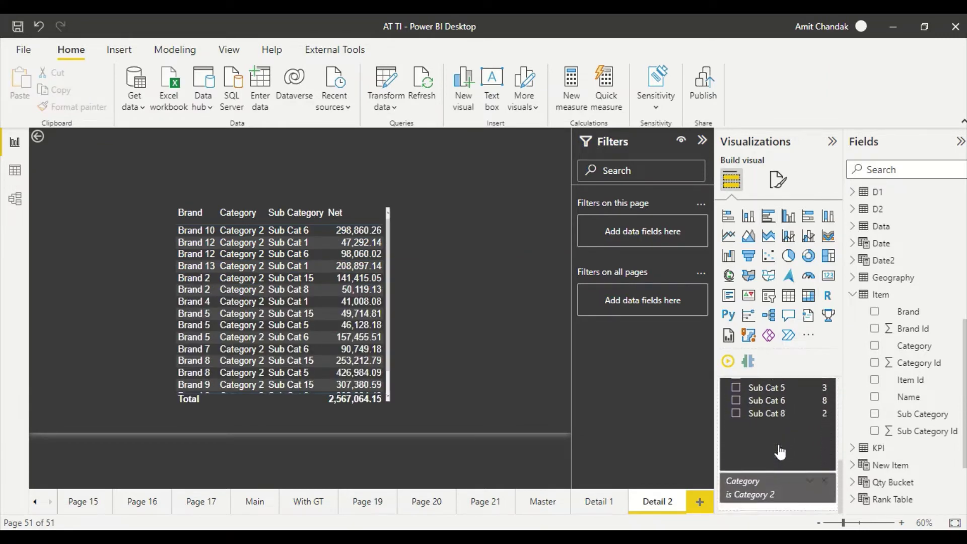
{"action": "left_click", "coordinate": [824, 482]}
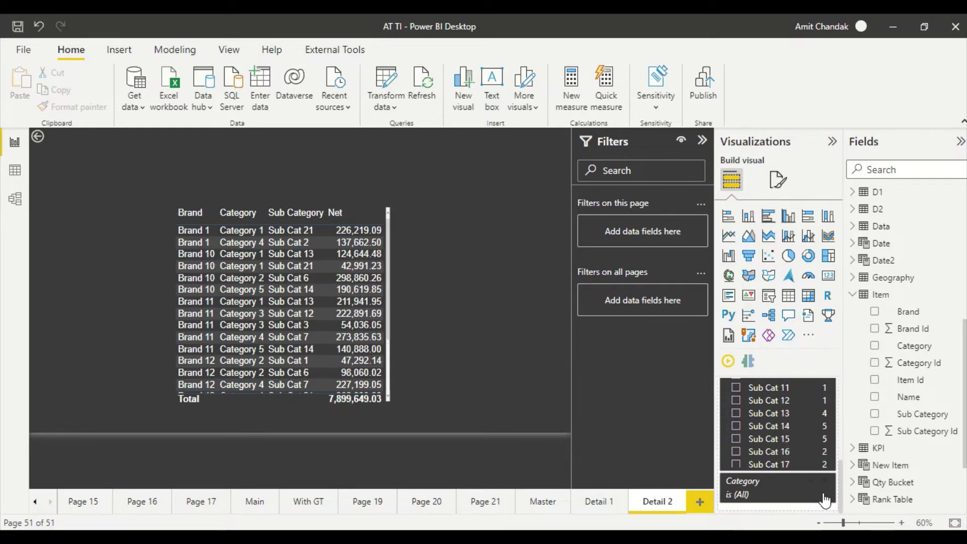
{"action": "left_click", "coordinate": [608, 509]}
{"action": "left_click", "coordinate": [524, 495]}
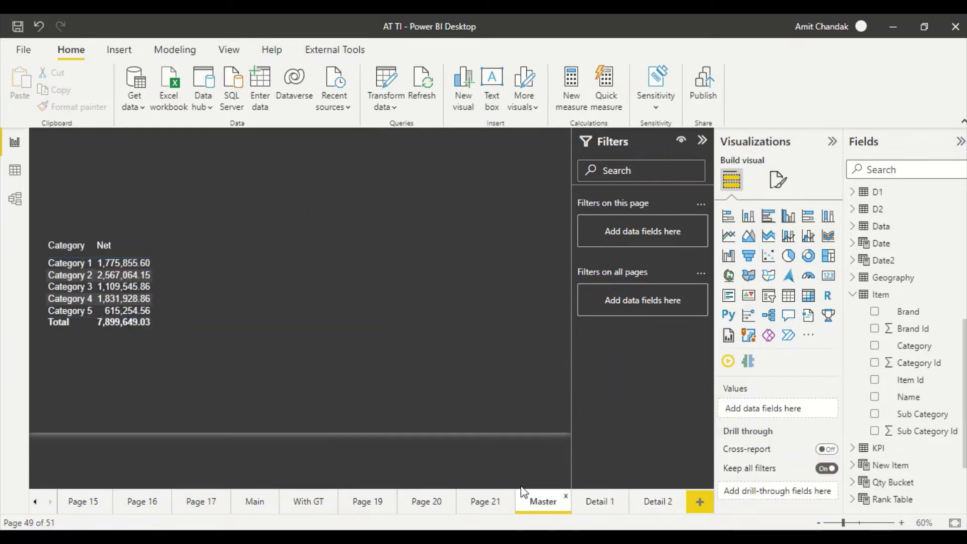
Shrink the Category–Net table slightly and insert a blank button just below it.
{"action": "left_click", "coordinate": [128, 343]}
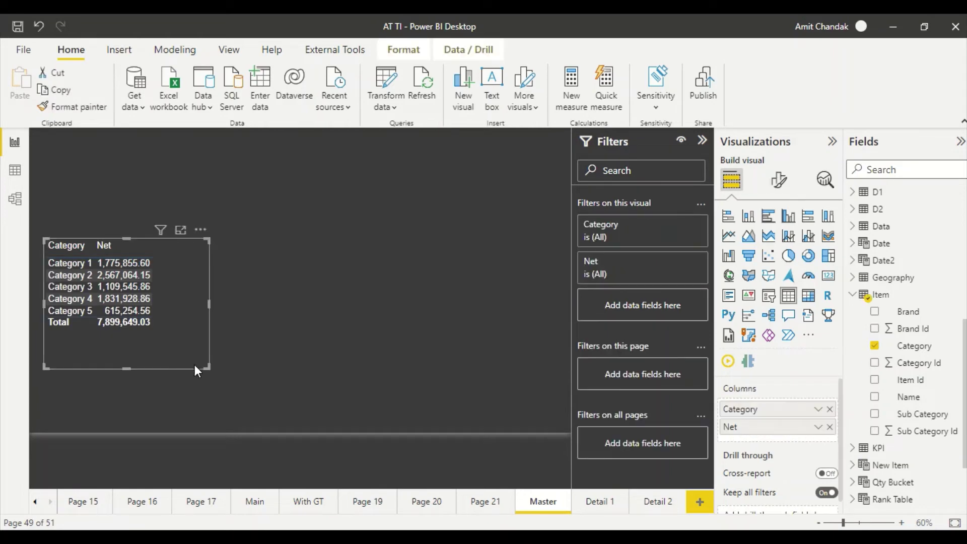
{"action": "left_click_drag", "start_coordinate": [202, 366], "coordinate": [189, 349]}
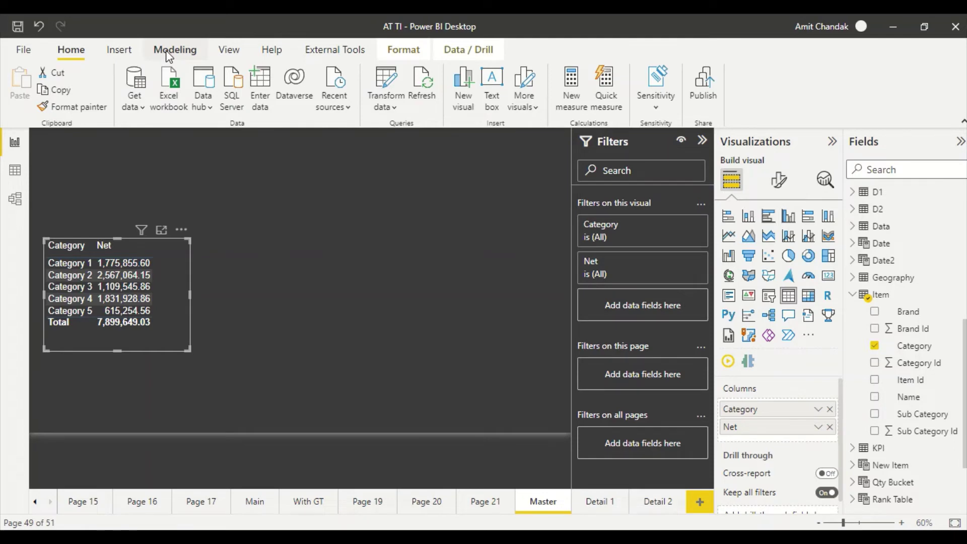
{"action": "left_click", "coordinate": [124, 50]}
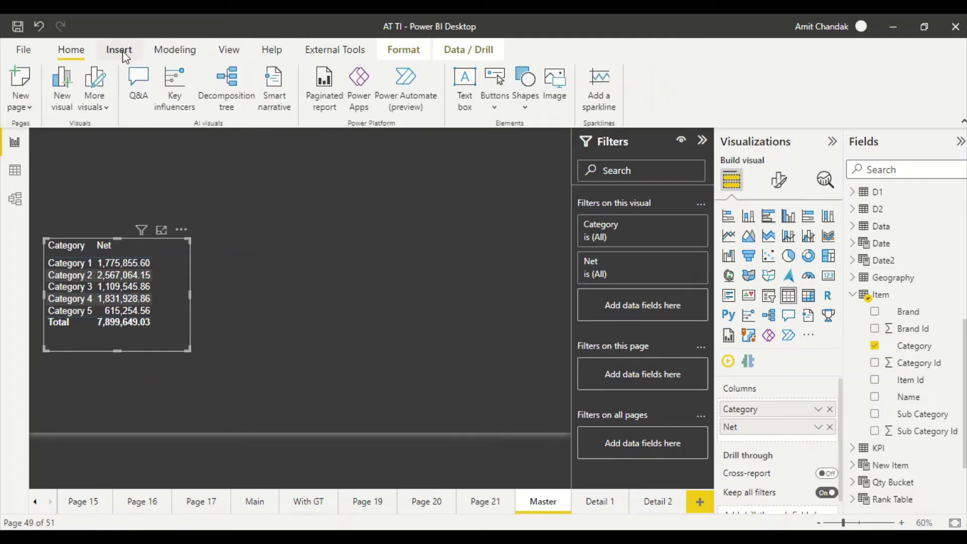
{"action": "left_click", "coordinate": [528, 109]}
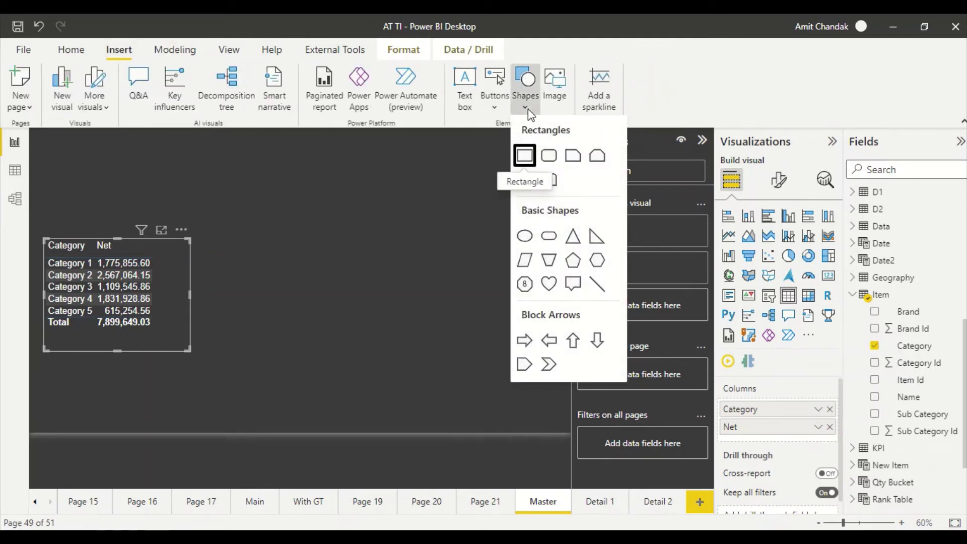
{"action": "left_click", "coordinate": [528, 109]}
{"action": "left_click", "coordinate": [495, 110]}
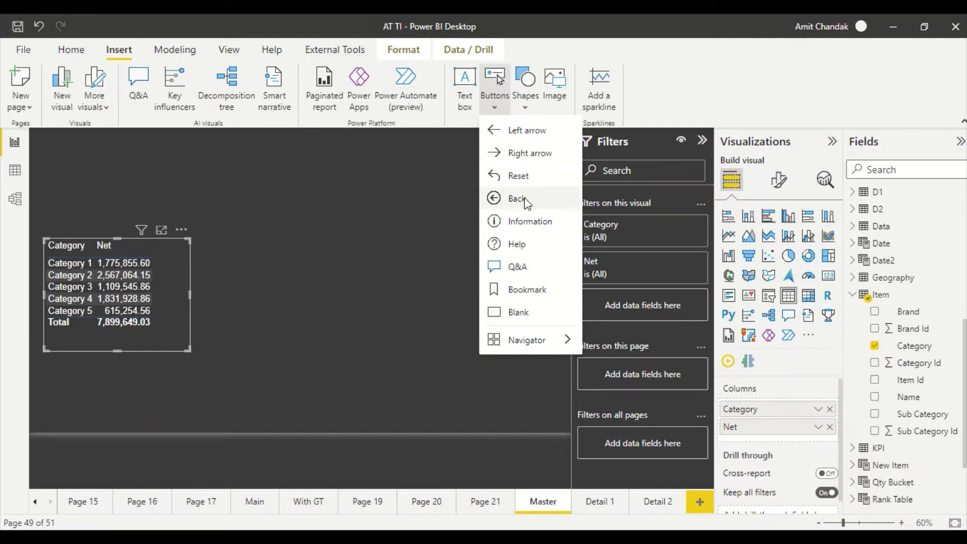
{"action": "left_click", "coordinate": [520, 316]}
{"action": "left_click_drag", "start_coordinate": [57, 151], "coordinate": [142, 363]}
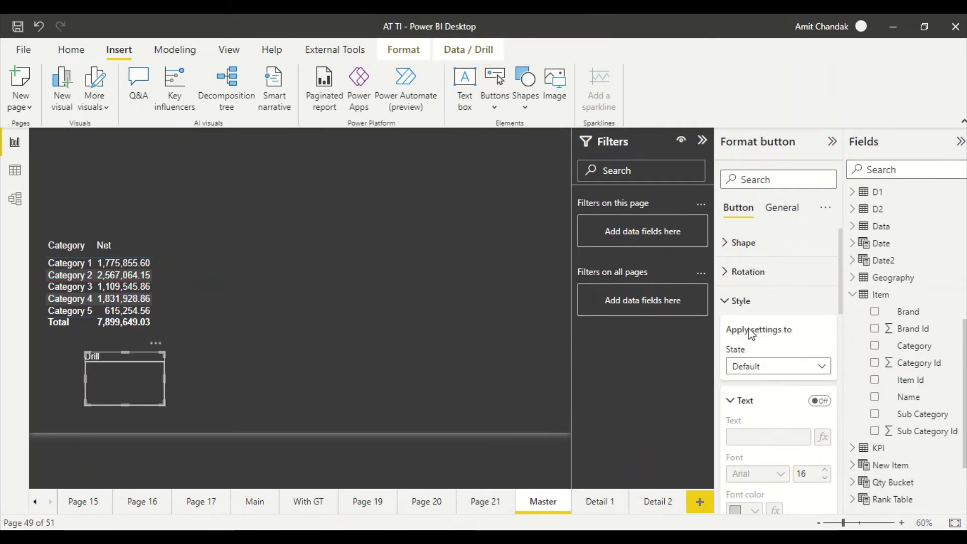
Label the button 'Drill', turn off its title, and make it slightly shorter.
{"action": "left_click", "coordinate": [820, 401]}
{"action": "left_click", "coordinate": [779, 437]}
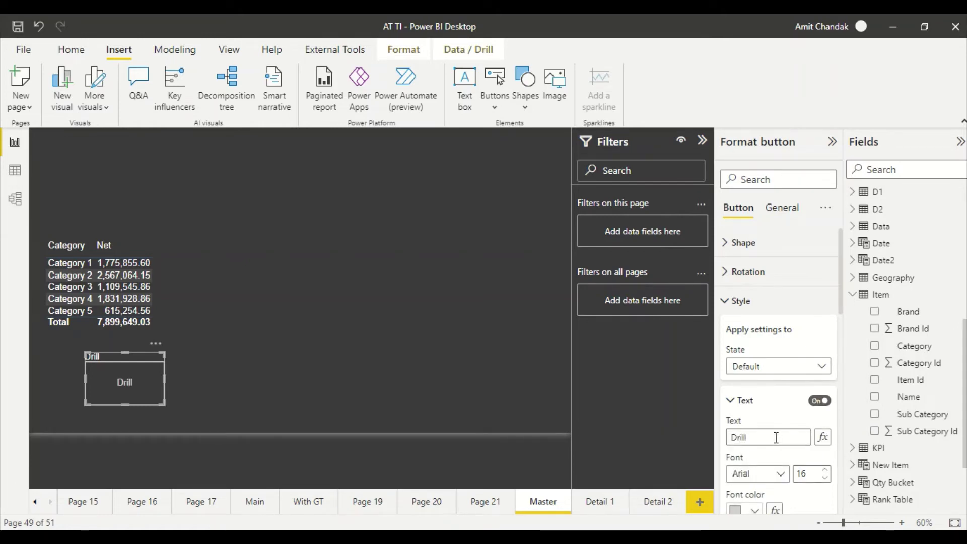
{"action": "left_click", "coordinate": [365, 391]}
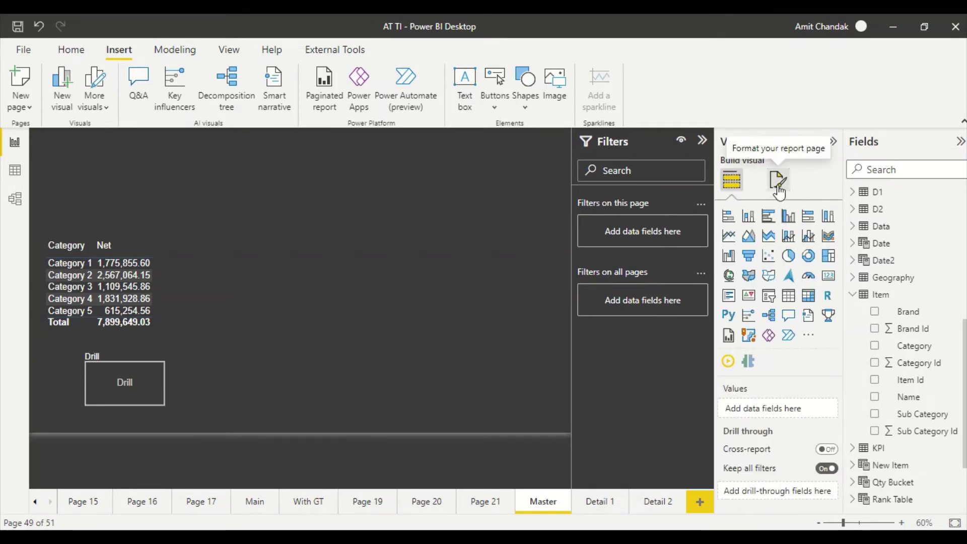
{"action": "left_click", "coordinate": [127, 383]}
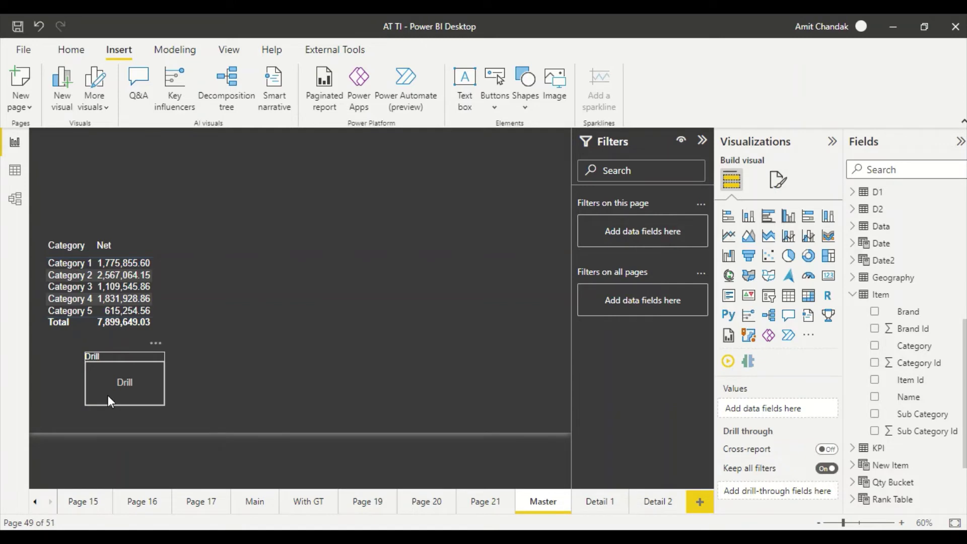
{"action": "left_click", "coordinate": [781, 207]}
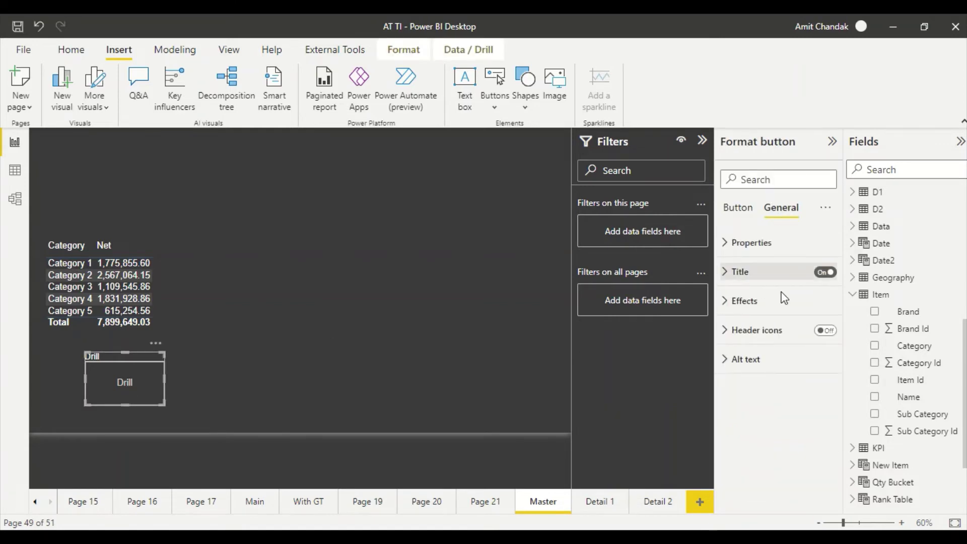
{"action": "left_click", "coordinate": [822, 272]}
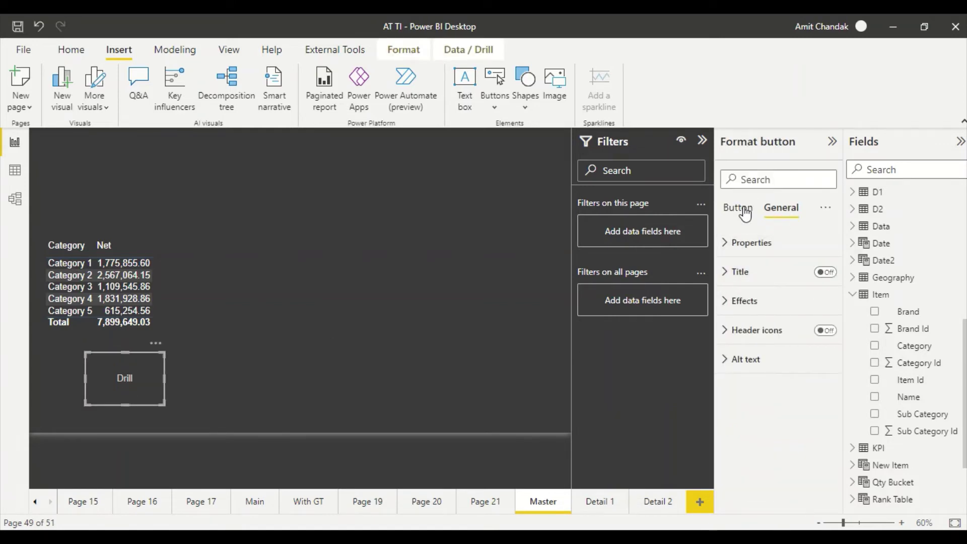
{"action": "left_click", "coordinate": [745, 213]}
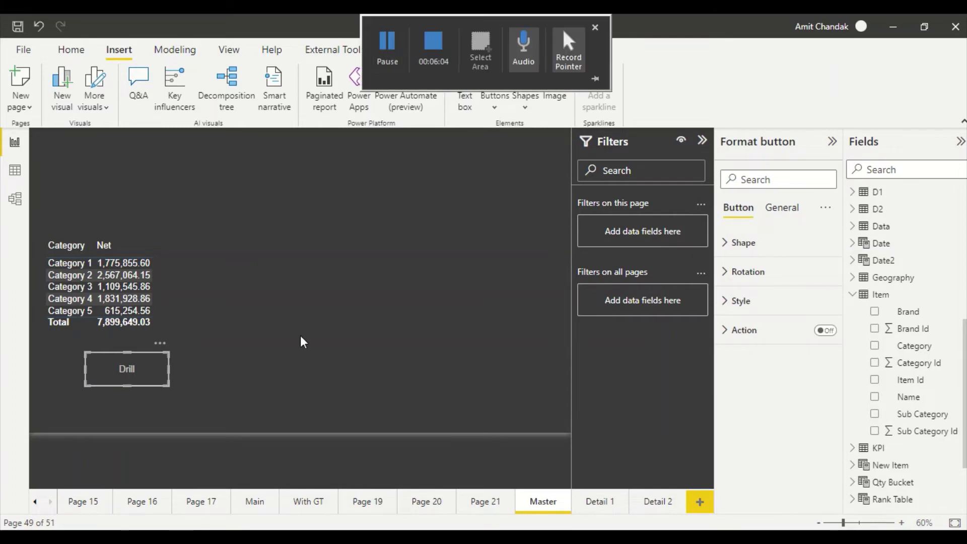
{"action": "left_click_drag", "start_coordinate": [164, 404], "coordinate": [163, 374]}
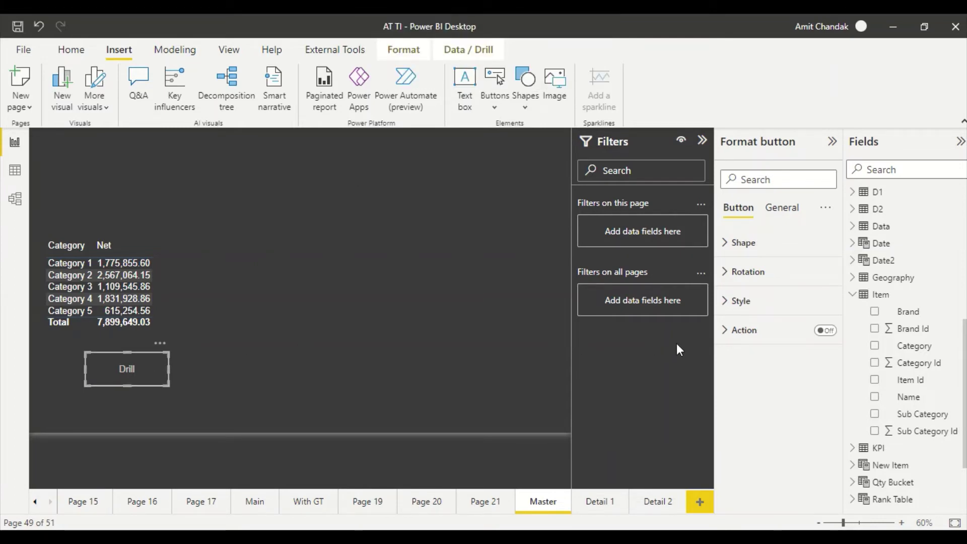
Turn on the Drill button's action with type Drill through and destination Detail 1.
{"action": "left_click", "coordinate": [760, 337]}
{"action": "left_click", "coordinate": [825, 331]}
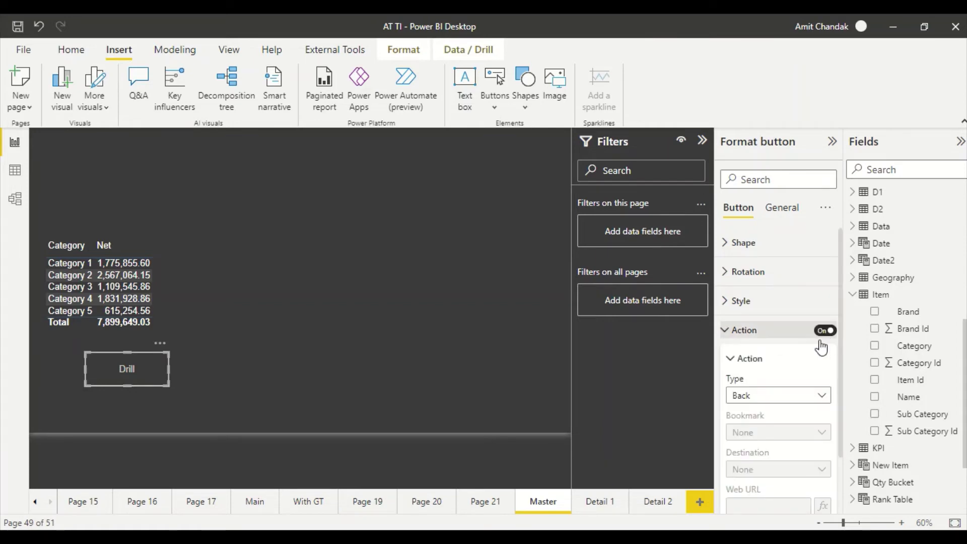
{"action": "scroll", "coordinate": [819, 350], "scroll_direction": "down", "scroll_amount": 1}
{"action": "left_click", "coordinate": [793, 353]}
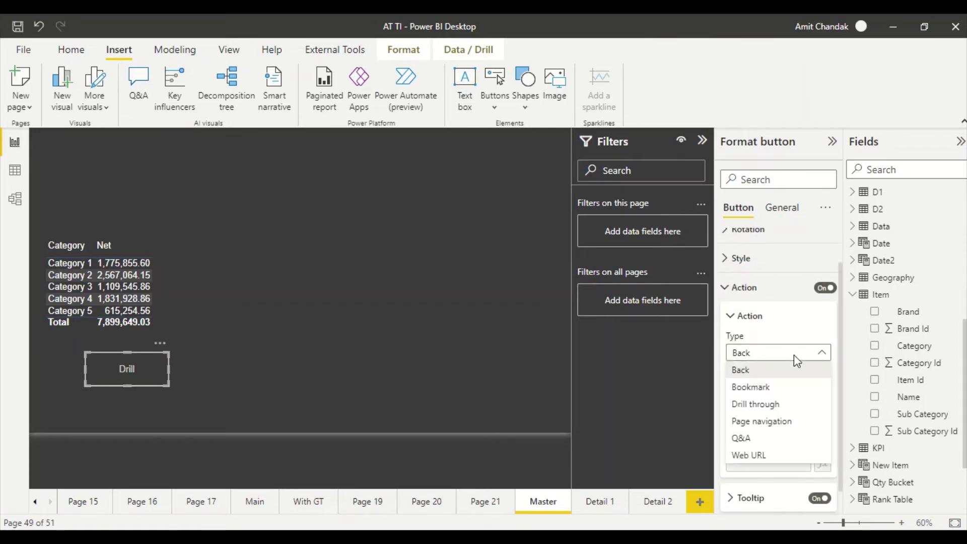
{"action": "left_click", "coordinate": [778, 388]}
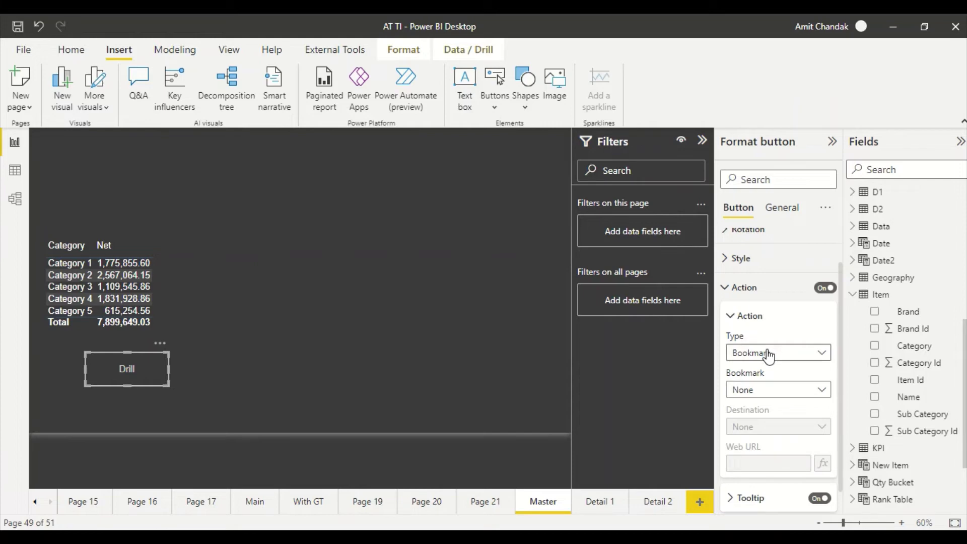
{"action": "left_click", "coordinate": [768, 355]}
{"action": "left_click", "coordinate": [761, 406]}
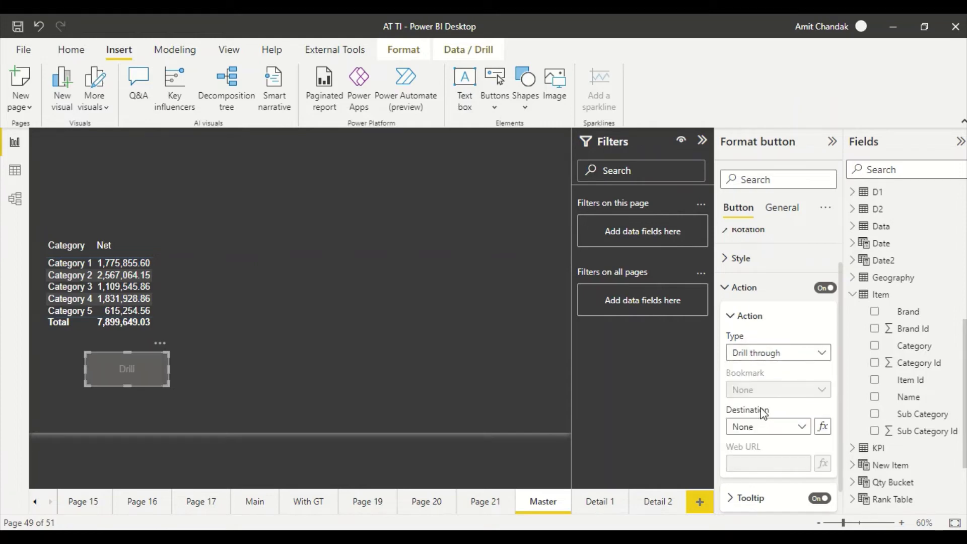
{"action": "left_click", "coordinate": [803, 430]}
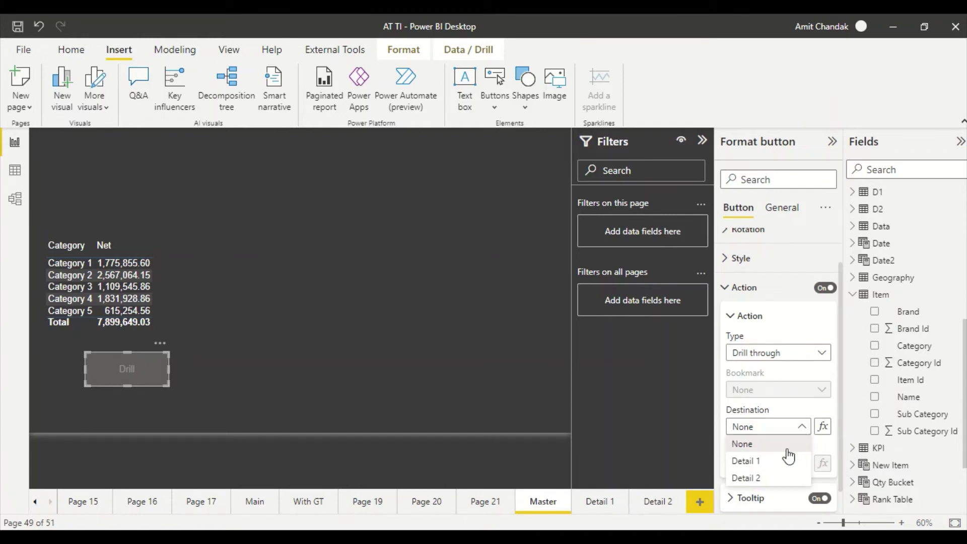
{"action": "left_click", "coordinate": [772, 462]}
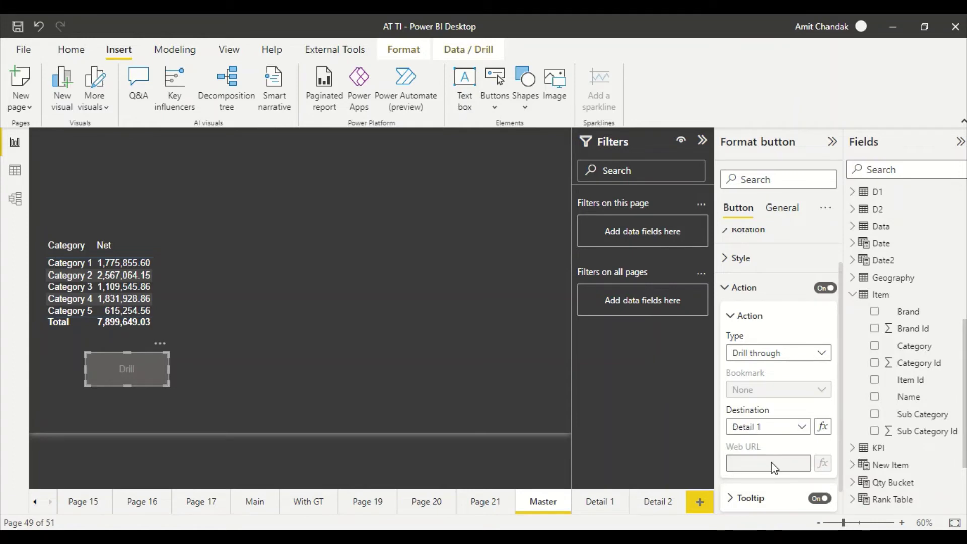
{"action": "left_click", "coordinate": [503, 361]}
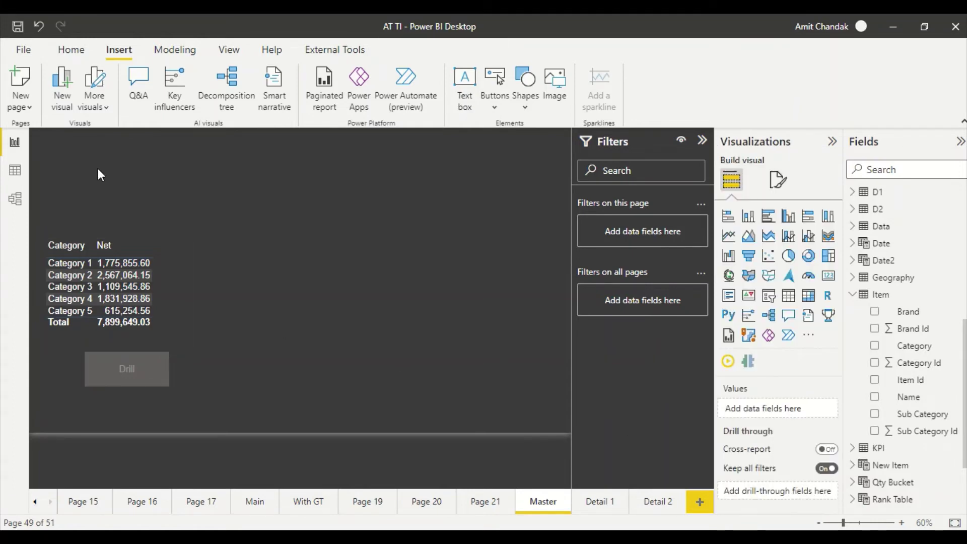
Select the Category 1 row in the Master table and drill through to Detail 1 with the Drill button.
{"action": "left_click", "coordinate": [69, 273]}
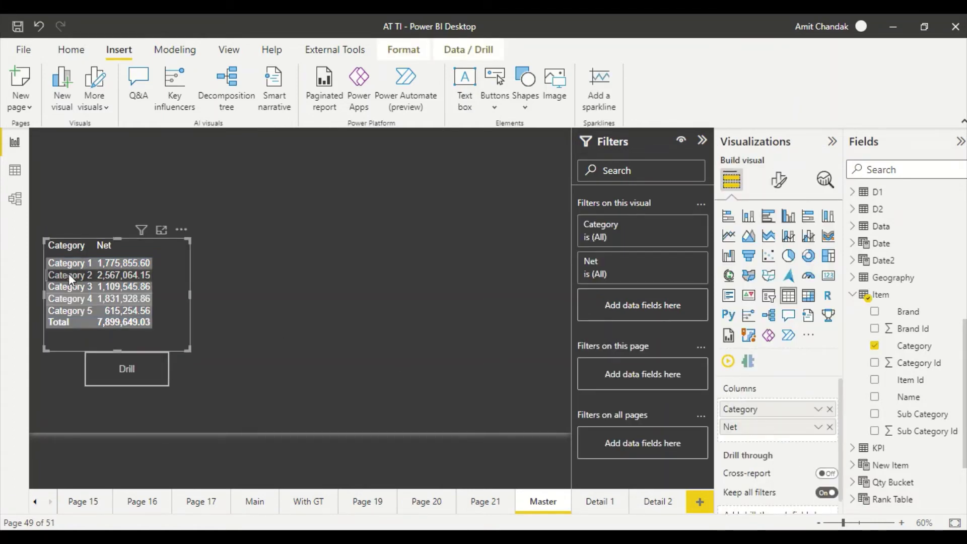
{"action": "left_click", "coordinate": [70, 323]}
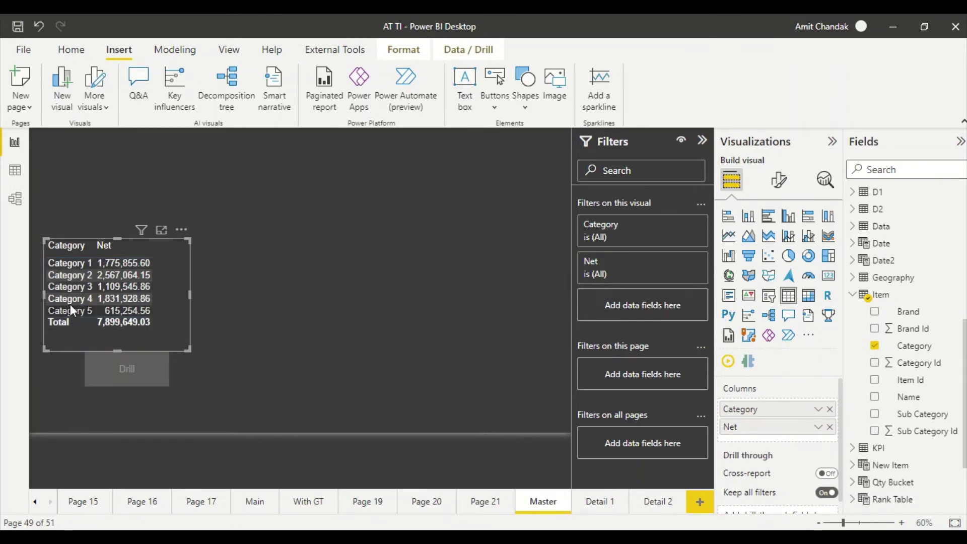
{"action": "left_click", "coordinate": [70, 268]}
{"action": "left_click", "coordinate": [59, 276], "text": "ctrl"}
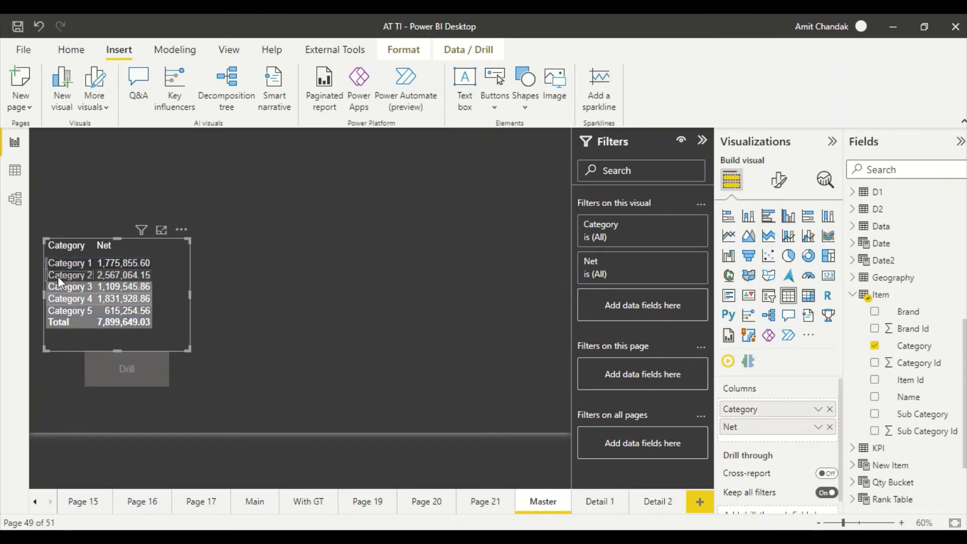
{"action": "left_click", "coordinate": [123, 375]}
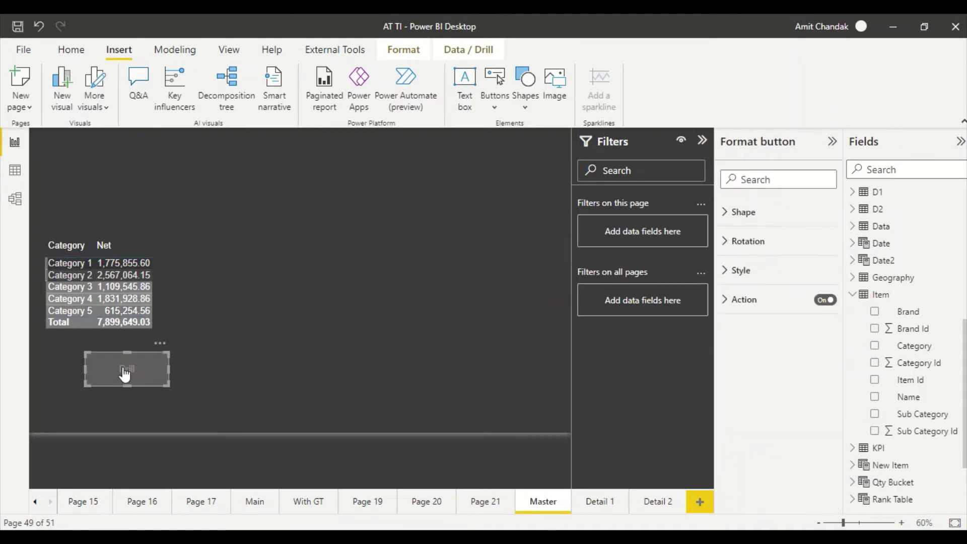
{"action": "left_click", "coordinate": [69, 264]}
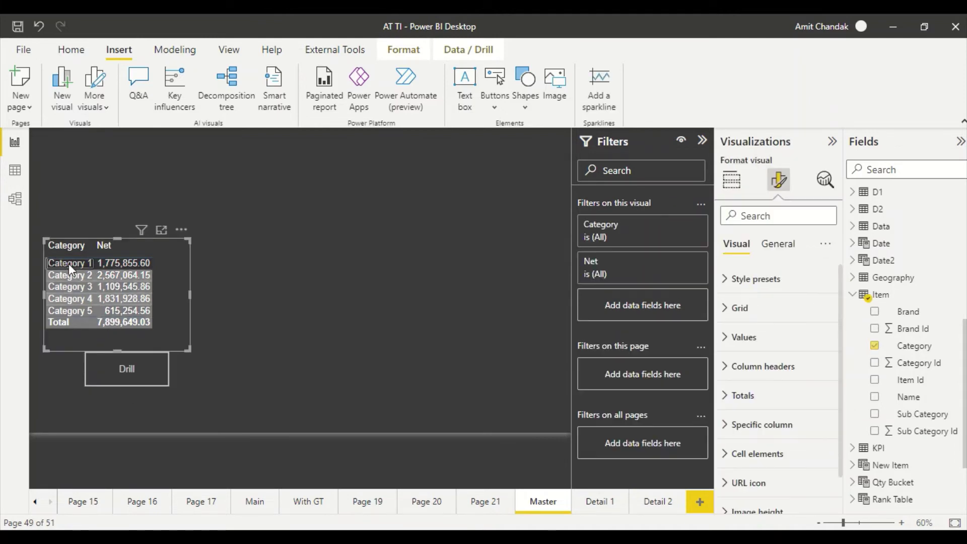
{"action": "left_click", "coordinate": [132, 379], "text": "ctrl"}
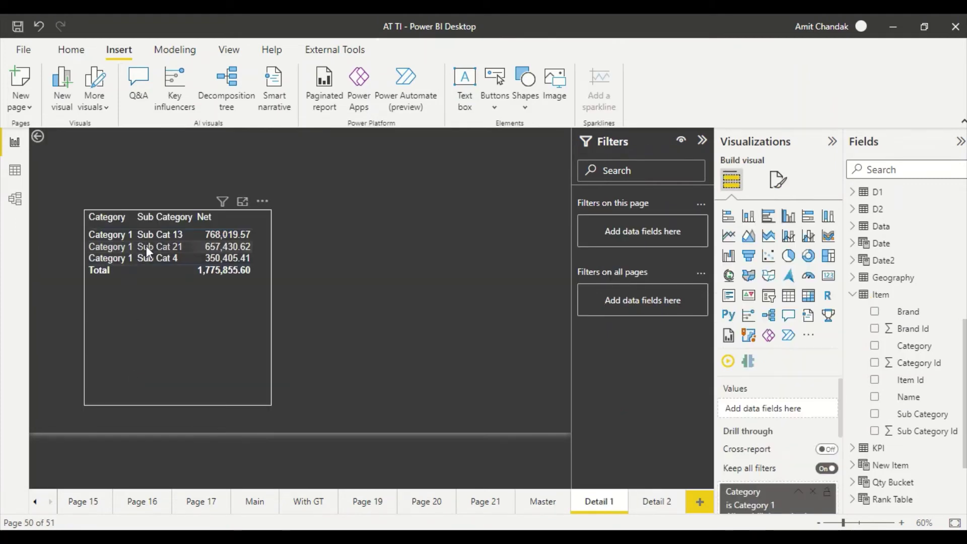
Drill through from Sub Cat 13 in the Detail 1 table to Detail 2, then return to Detail 1.
{"action": "right_click", "coordinate": [155, 231]}
{"action": "mouse_move", "coordinate": [285, 302]}
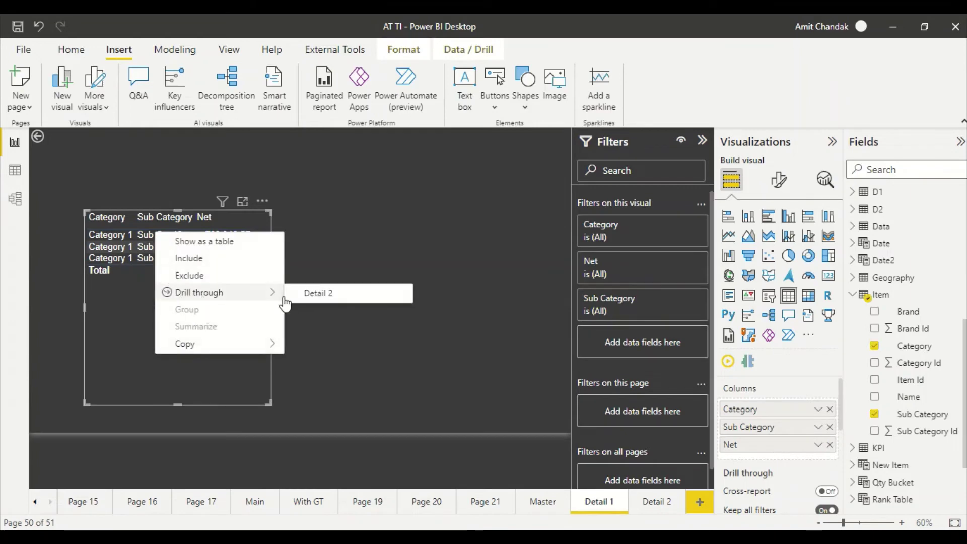
{"action": "left_click", "coordinate": [325, 296]}
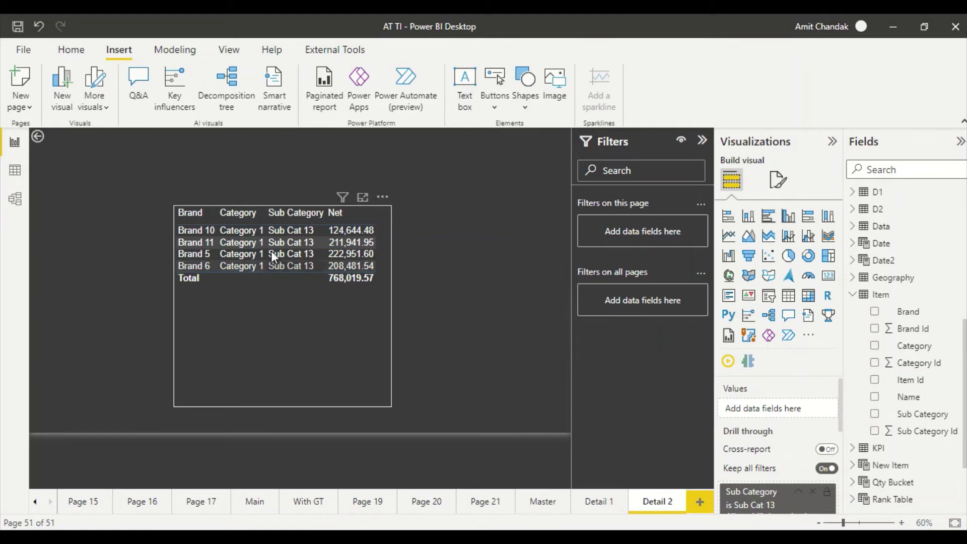
{"action": "left_click", "coordinate": [593, 506]}
Clear Detail 1's Category drill-through filter back to All.
{"action": "left_click", "coordinate": [250, 339]}
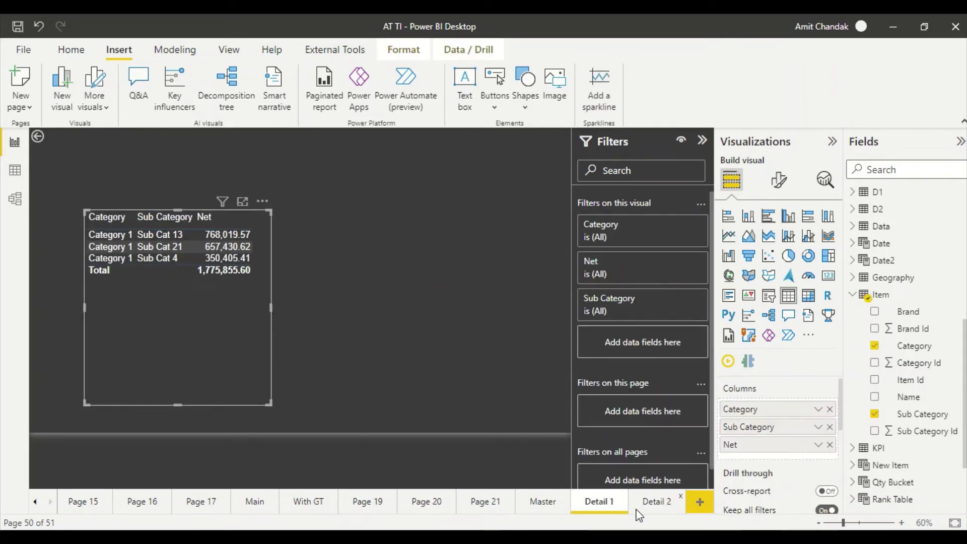
{"action": "scroll", "coordinate": [814, 441], "scroll_direction": "down", "scroll_amount": 2}
{"action": "left_click", "coordinate": [806, 443]}
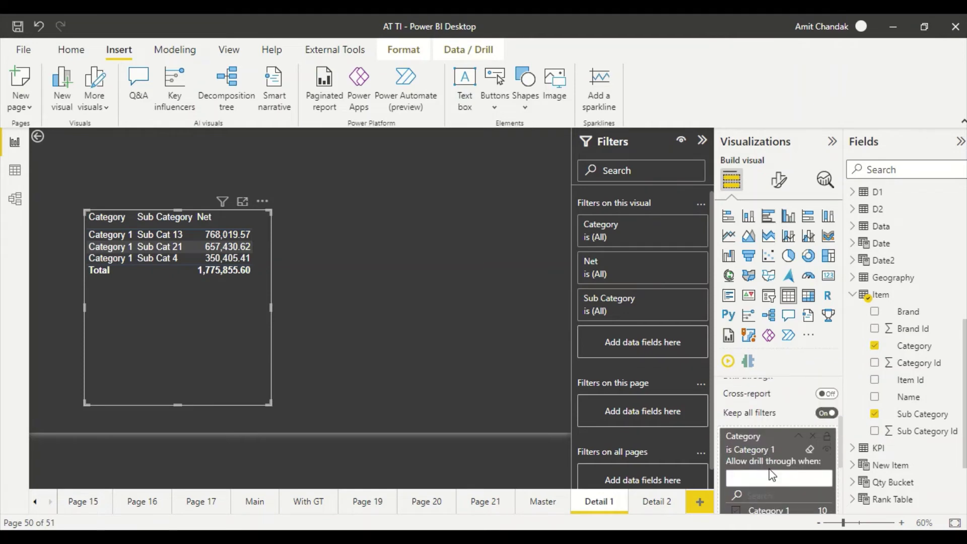
{"action": "left_click", "coordinate": [811, 445]}
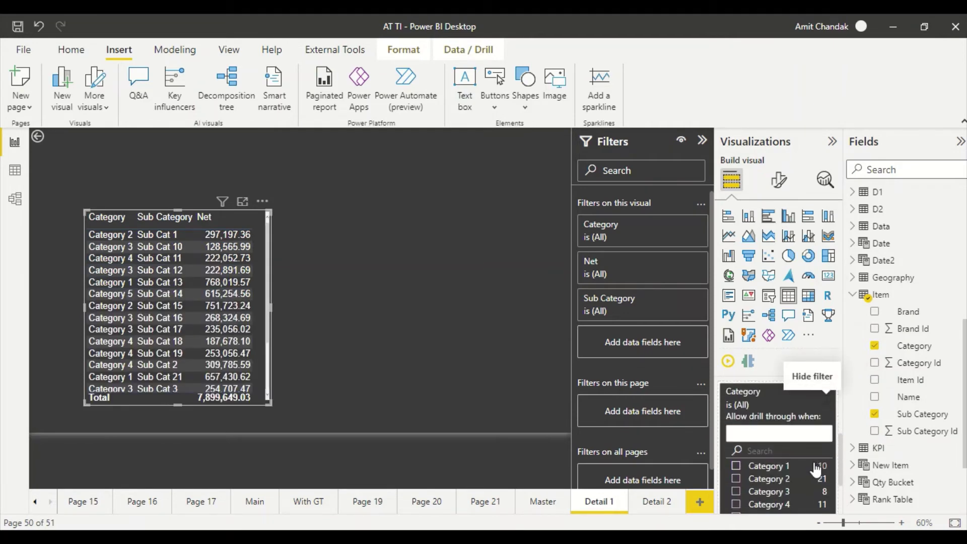
{"action": "scroll", "coordinate": [771, 453], "scroll_direction": "up", "scroll_amount": 1}
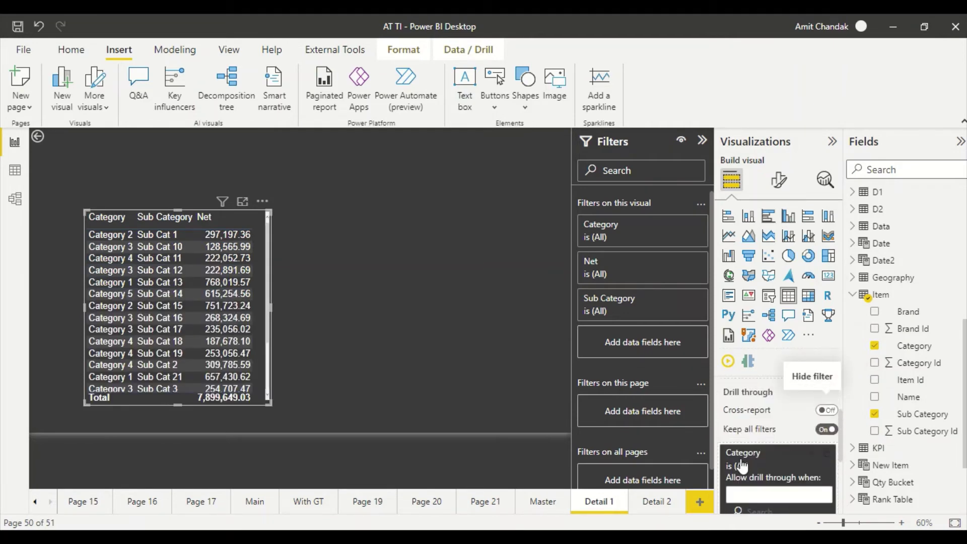
Clear Detail 2's Sub Category and Category drill-through filters.
{"action": "left_click", "coordinate": [660, 501]}
{"action": "scroll", "coordinate": [793, 475], "scroll_direction": "down", "scroll_amount": 1}
{"action": "left_click", "coordinate": [809, 404]}
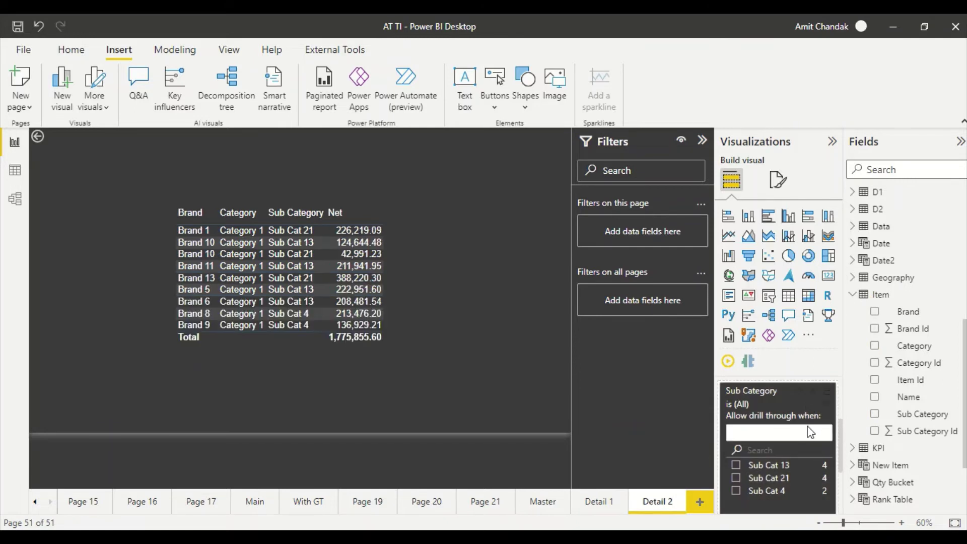
{"action": "scroll", "coordinate": [806, 454], "scroll_direction": "down", "scroll_amount": 4}
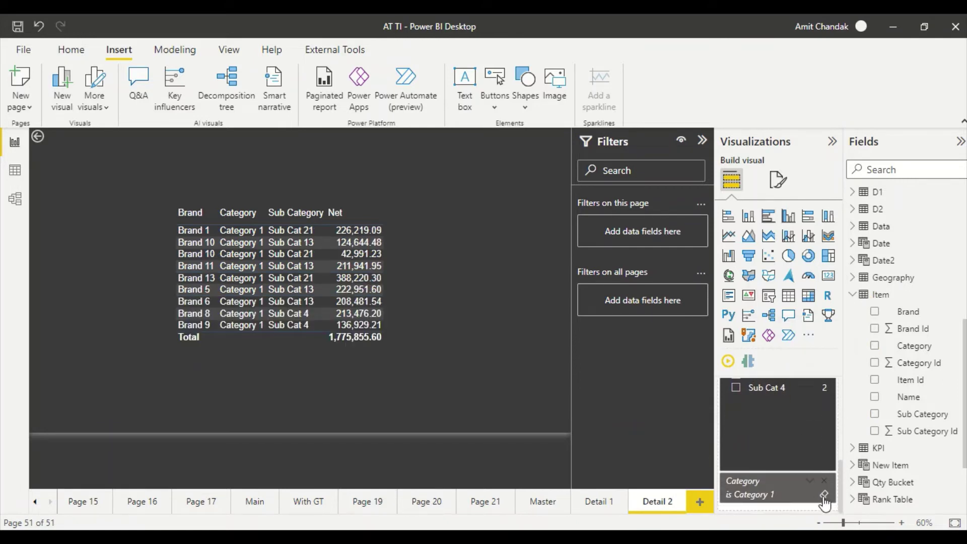
{"action": "left_click", "coordinate": [824, 494]}
On the Master page, move the table higher and collapse the Measure and Item field lists.
{"action": "left_click", "coordinate": [548, 507]}
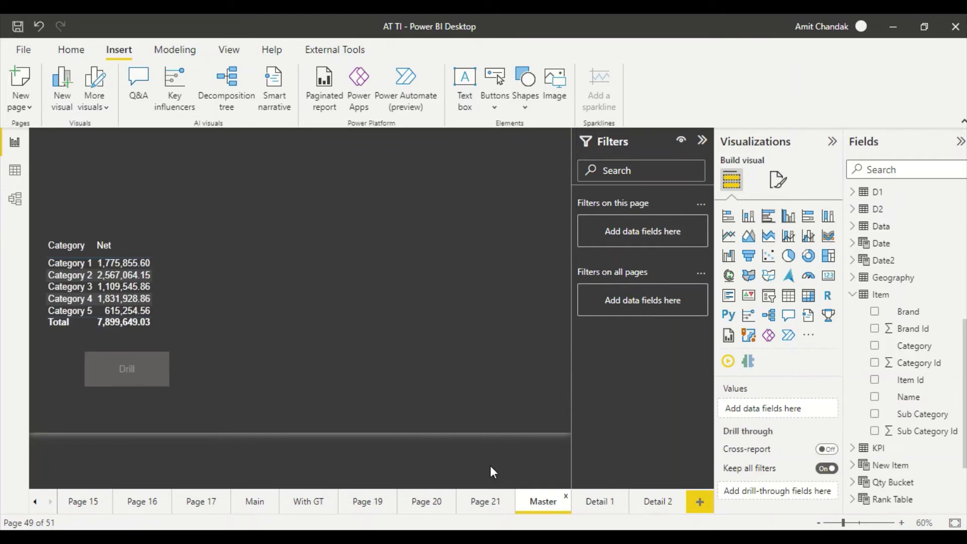
{"action": "left_click_drag", "start_coordinate": [168, 328], "coordinate": [300, 343]}
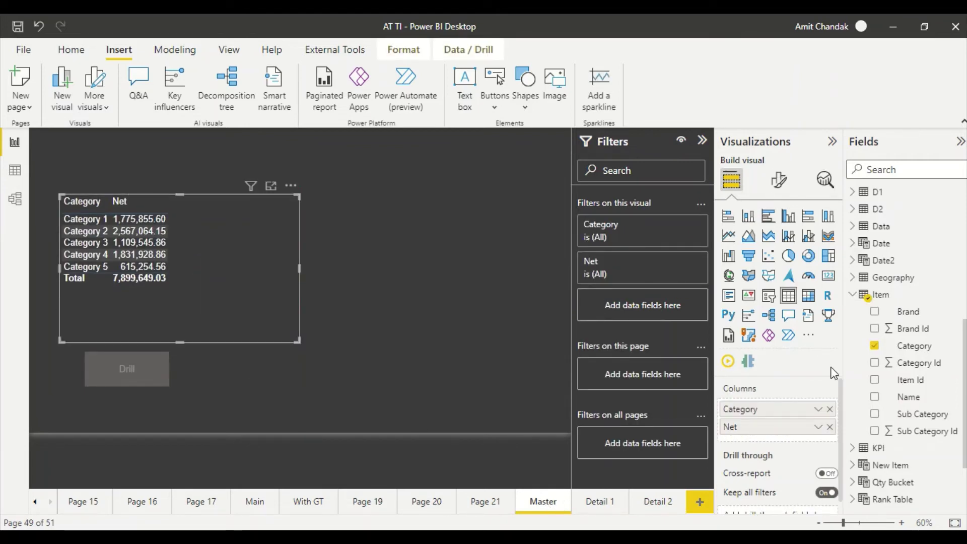
{"action": "scroll", "coordinate": [879, 263], "scroll_direction": "up", "scroll_amount": 6}
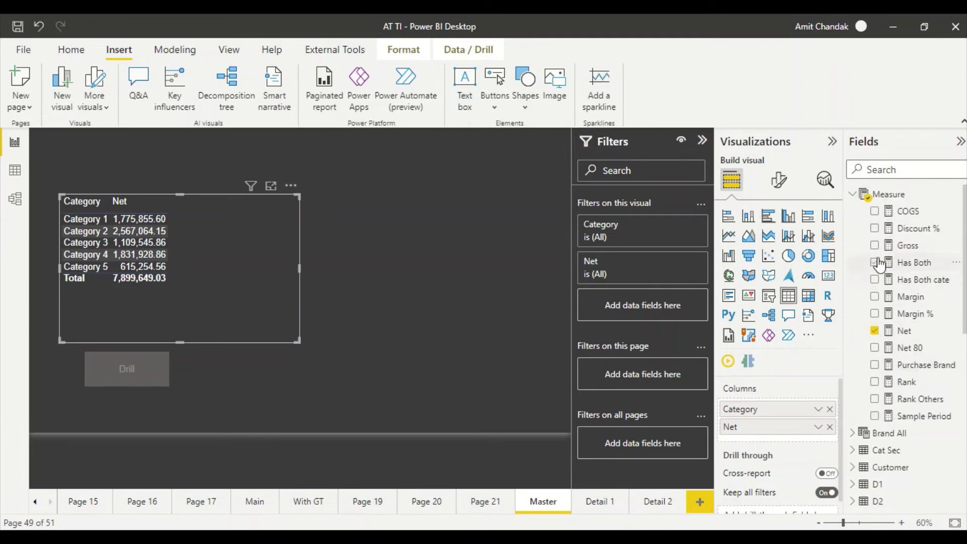
{"action": "left_click", "coordinate": [853, 194]}
{"action": "scroll", "coordinate": [879, 328], "scroll_direction": "down", "scroll_amount": 1}
{"action": "left_click", "coordinate": [851, 320]}
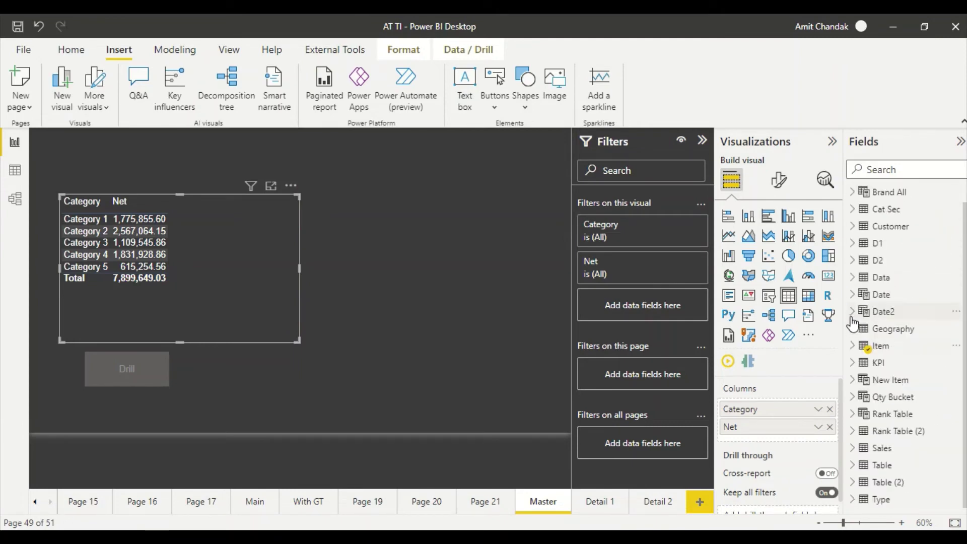
{"action": "scroll", "coordinate": [891, 335], "scroll_direction": "up", "scroll_amount": 1}
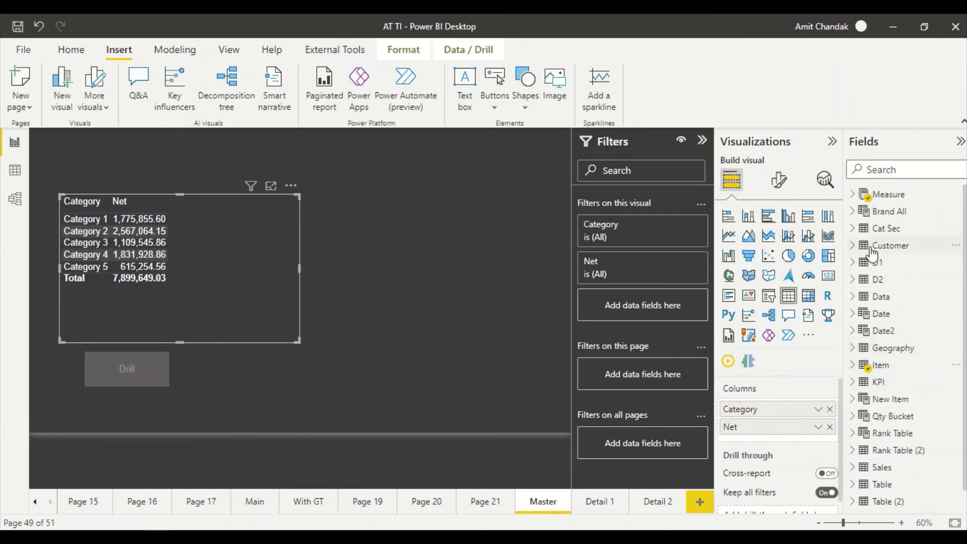
Add the Date table's Year to the Master table and include Year in its sort order.
{"action": "left_click", "coordinate": [853, 313]}
{"action": "left_click_drag", "start_coordinate": [905, 433], "coordinate": [773, 420]}
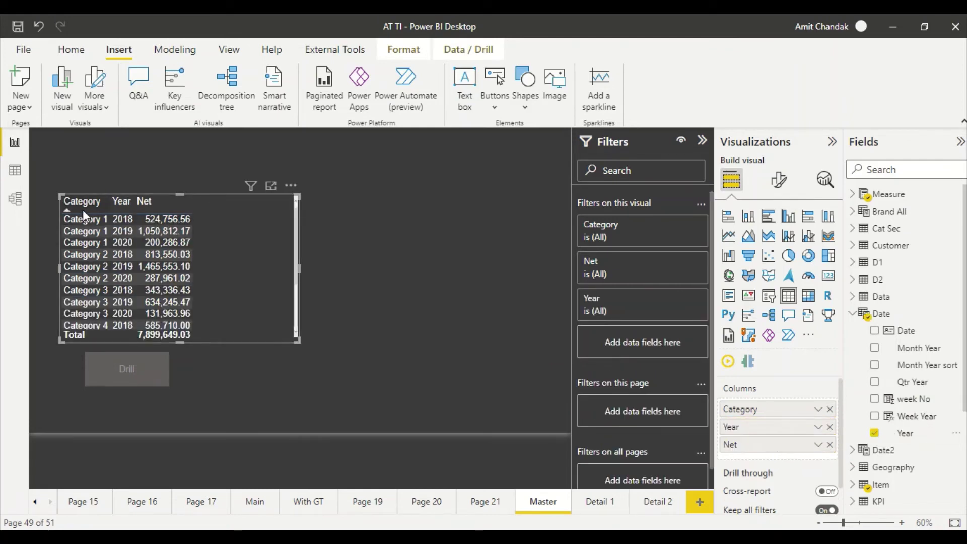
{"action": "left_click", "coordinate": [128, 207]}
{"action": "scroll", "coordinate": [225, 255], "scroll_direction": "down", "scroll_amount": 3}
{"action": "scroll", "coordinate": [225, 258], "scroll_direction": "up", "scroll_amount": 2}
{"action": "scroll", "coordinate": [233, 268], "scroll_direction": "up", "scroll_amount": 1}
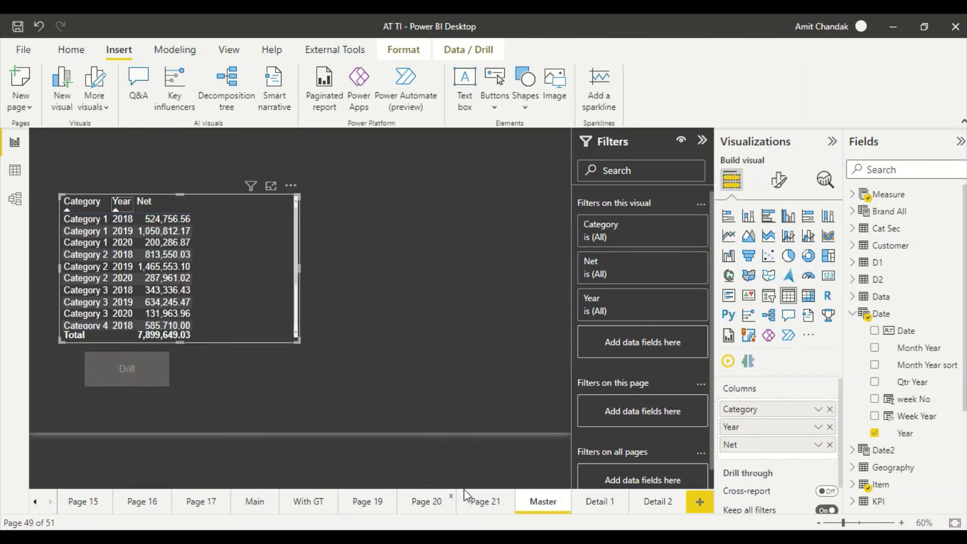
Enlarge the Detail 1 table, add Year before Net, and sort by Category then Year.
{"action": "left_click", "coordinate": [606, 507]}
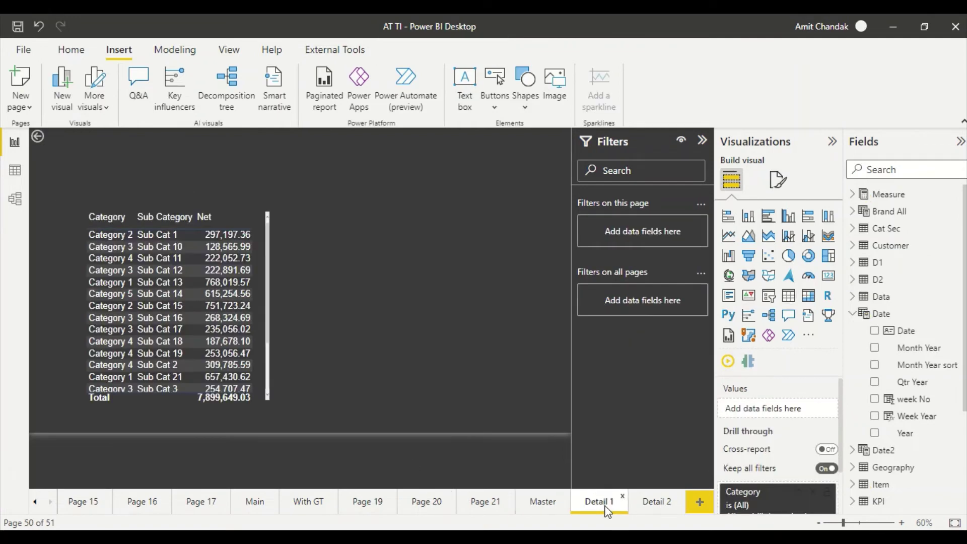
{"action": "left_click", "coordinate": [267, 400]}
{"action": "left_click_drag", "start_coordinate": [269, 406], "coordinate": [398, 432]}
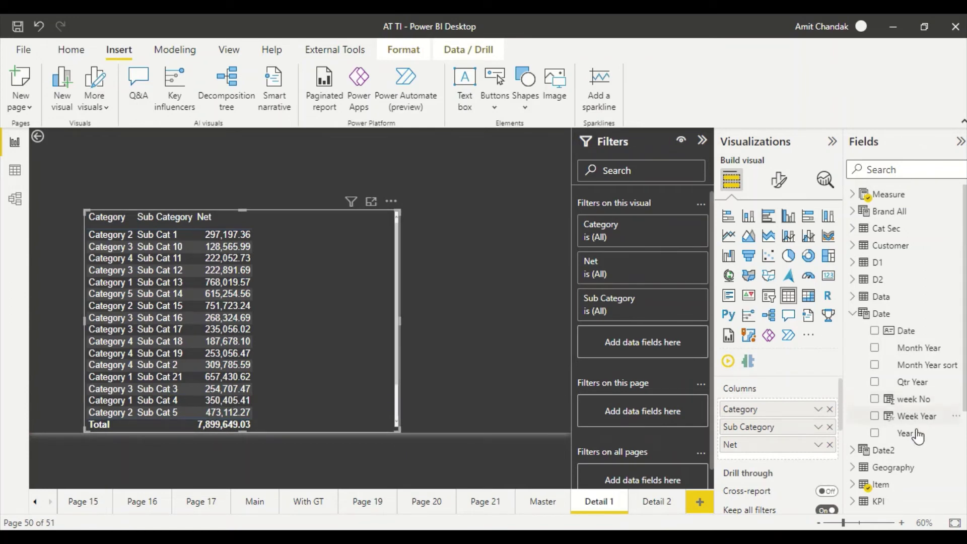
{"action": "left_click_drag", "start_coordinate": [909, 434], "coordinate": [783, 446]}
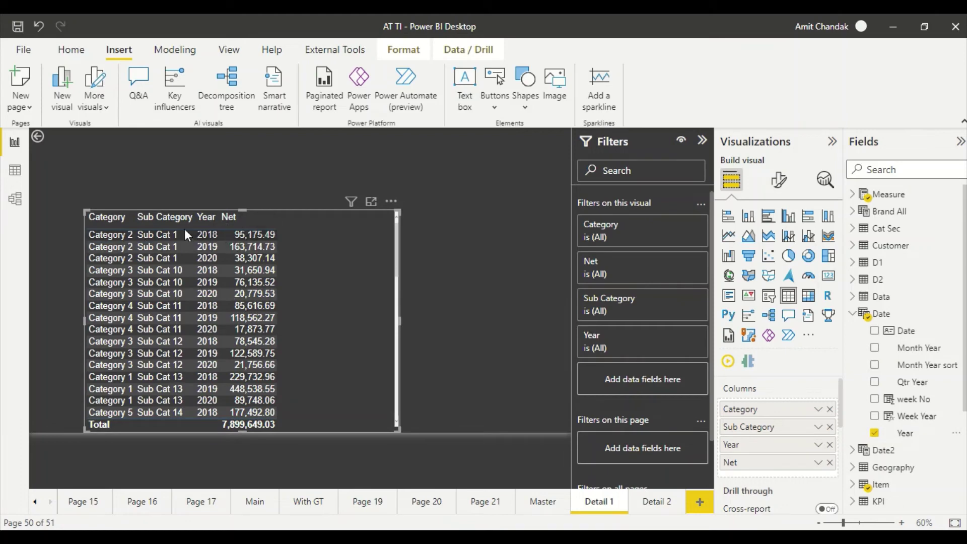
{"action": "left_click", "coordinate": [107, 219]}
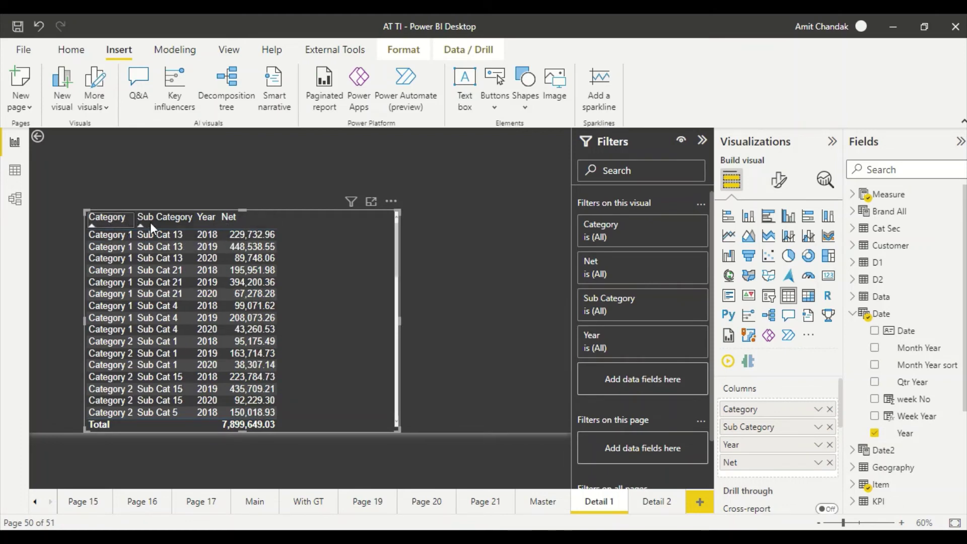
{"action": "left_click", "coordinate": [211, 225], "text": "shift"}
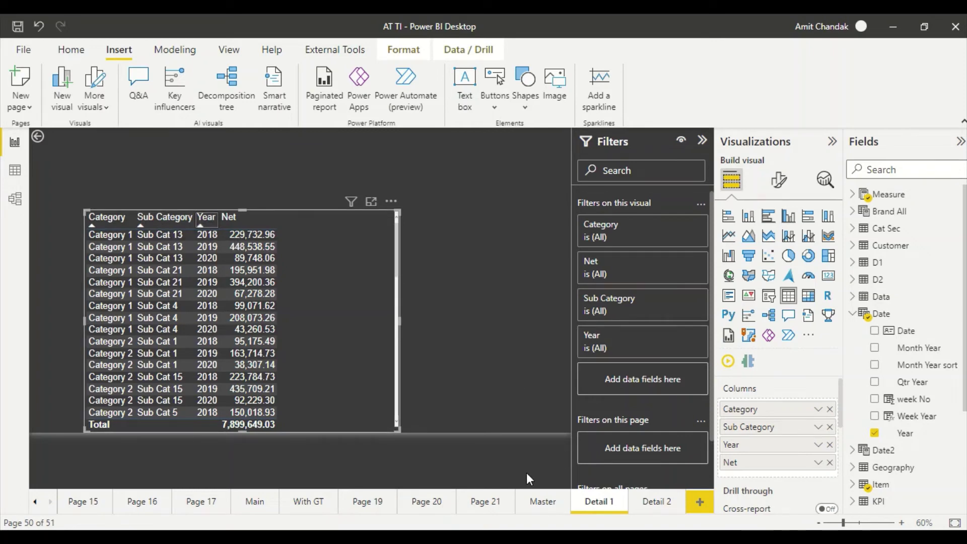
{"action": "left_click", "coordinate": [542, 501]}
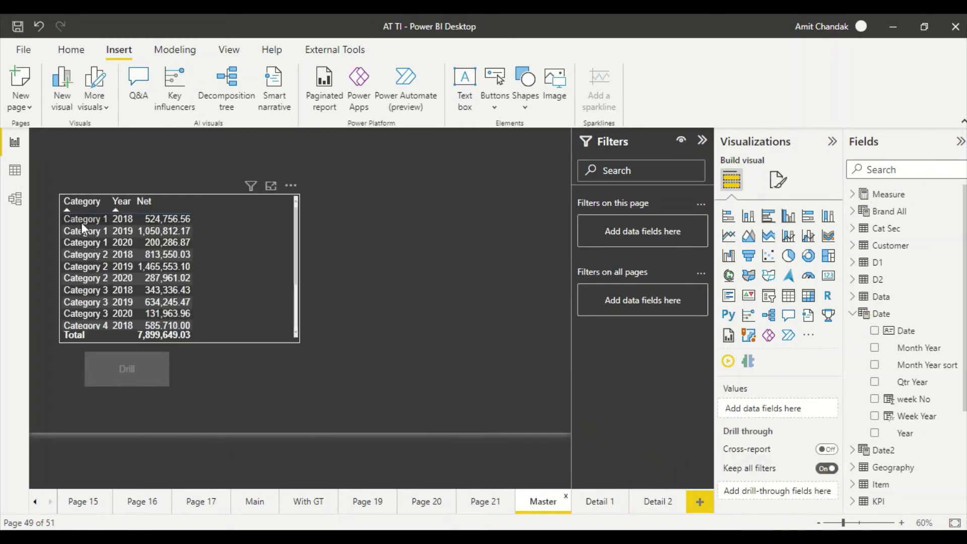
Drill from Category 1 on Master to Detail 1 and clear its 'Year is 2018' filter.
{"action": "left_click", "coordinate": [80, 222]}
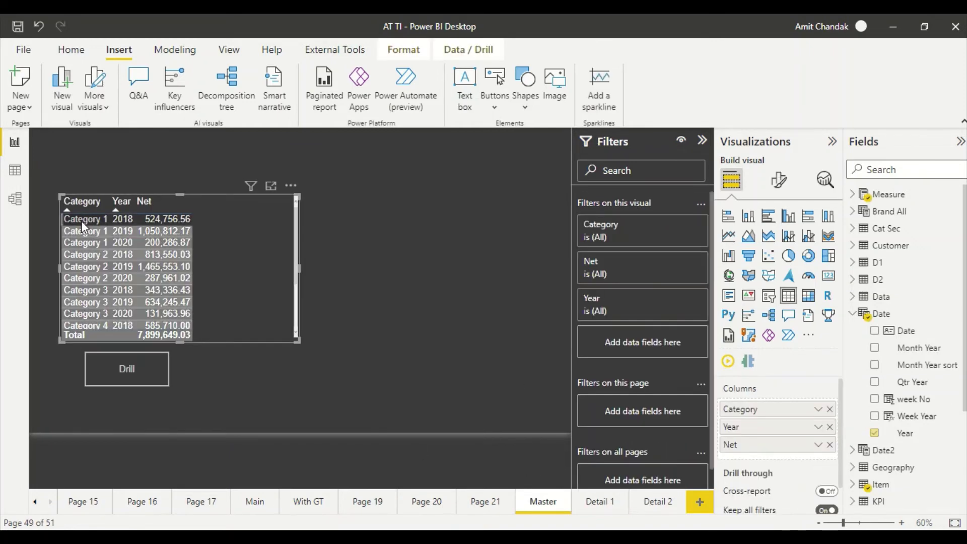
{"action": "left_click", "coordinate": [117, 376], "text": "ctrl"}
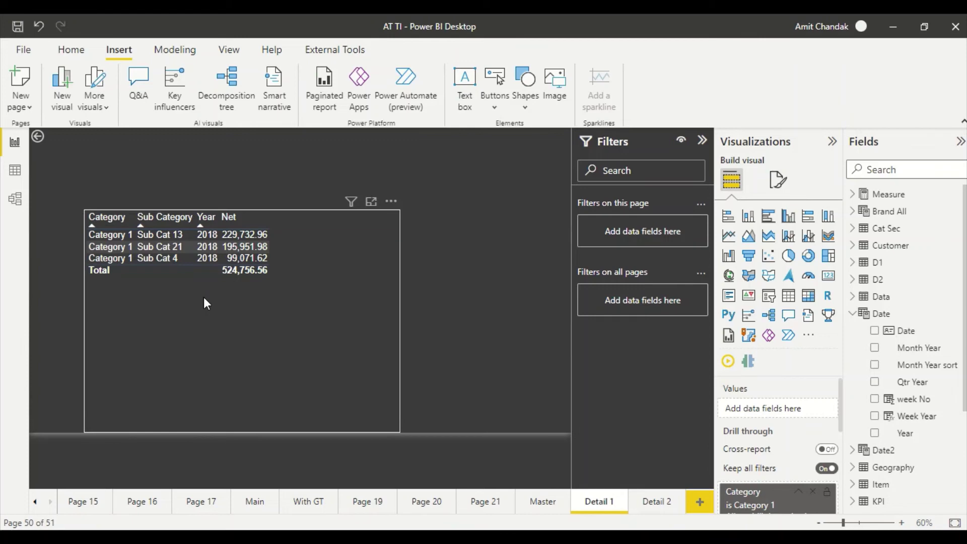
{"action": "scroll", "coordinate": [779, 443], "scroll_direction": "down", "scroll_amount": 5}
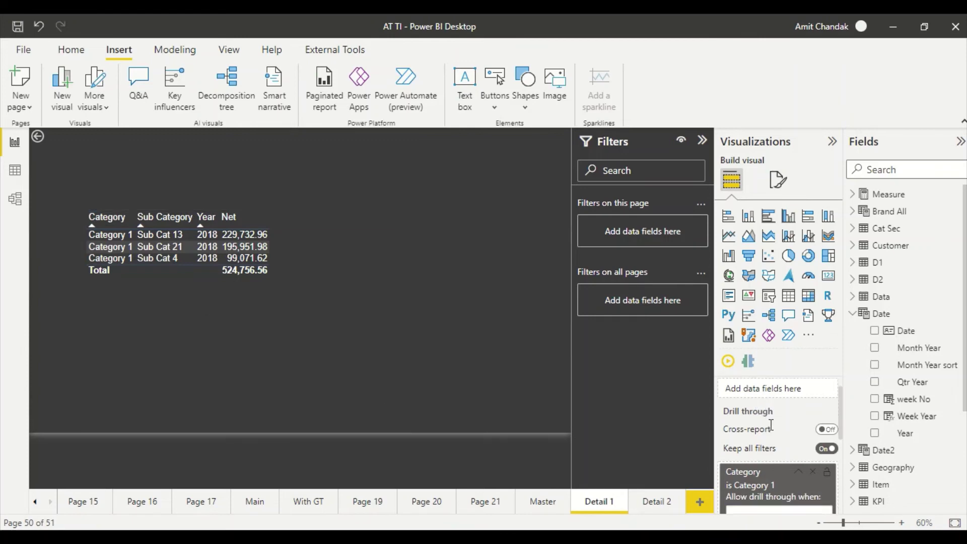
{"action": "scroll", "coordinate": [795, 467], "scroll_direction": "down", "scroll_amount": 3}
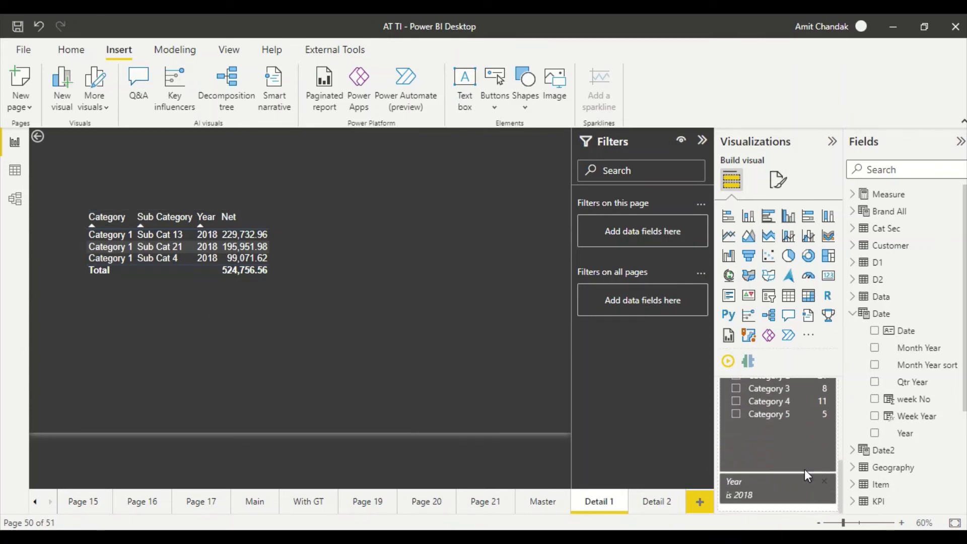
{"action": "left_click", "coordinate": [824, 495]}
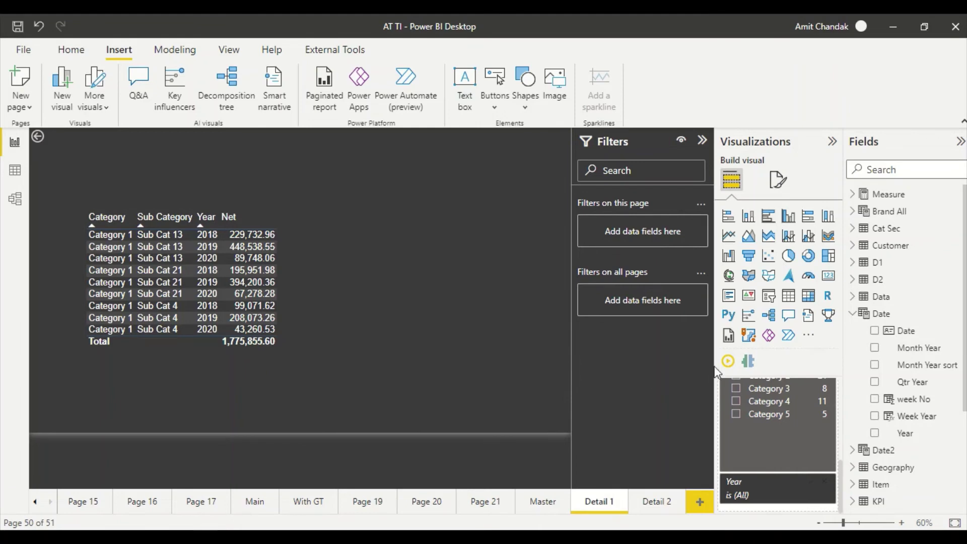
Clear the Category 1 drill-through filter on Detail 1.
{"action": "scroll", "coordinate": [763, 442], "scroll_direction": "up", "scroll_amount": 2}
{"action": "scroll", "coordinate": [770, 445], "scroll_direction": "down", "scroll_amount": 2}
{"action": "scroll", "coordinate": [778, 445], "scroll_direction": "up", "scroll_amount": 4}
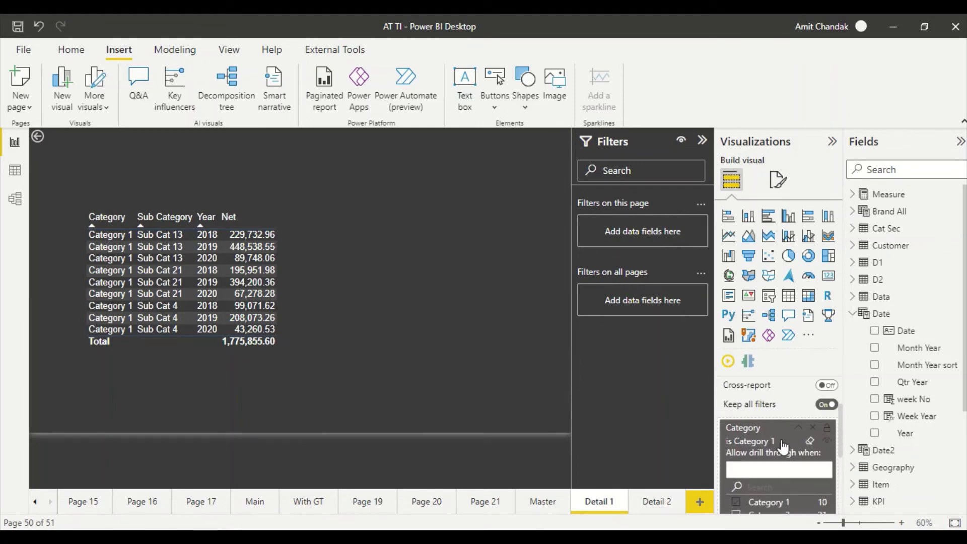
{"action": "left_click", "coordinate": [809, 442]}
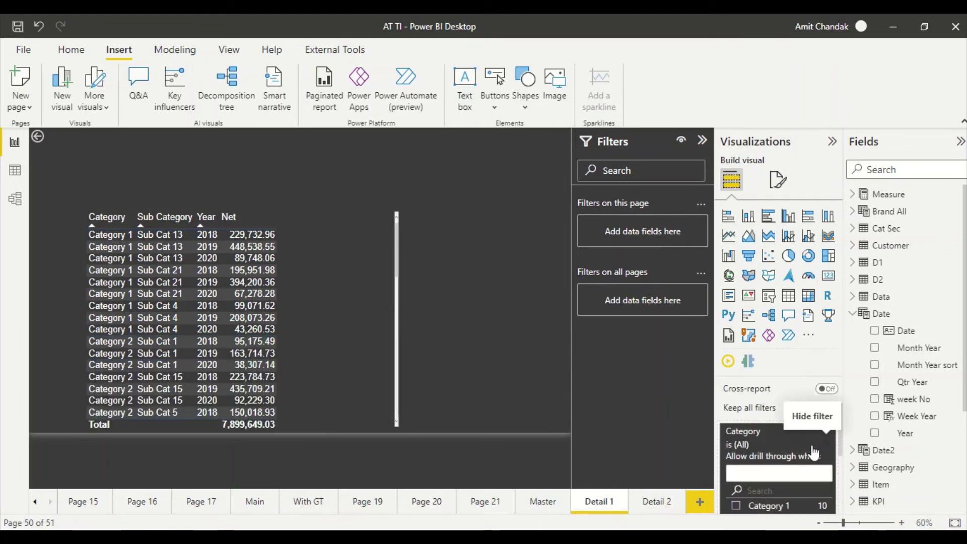
Switch Detail 1's Keep all filters toggle to Off and check the Category filter card.
{"action": "scroll", "coordinate": [813, 451], "scroll_direction": "down", "scroll_amount": 1}
{"action": "scroll", "coordinate": [811, 441], "scroll_direction": "up", "scroll_amount": 3}
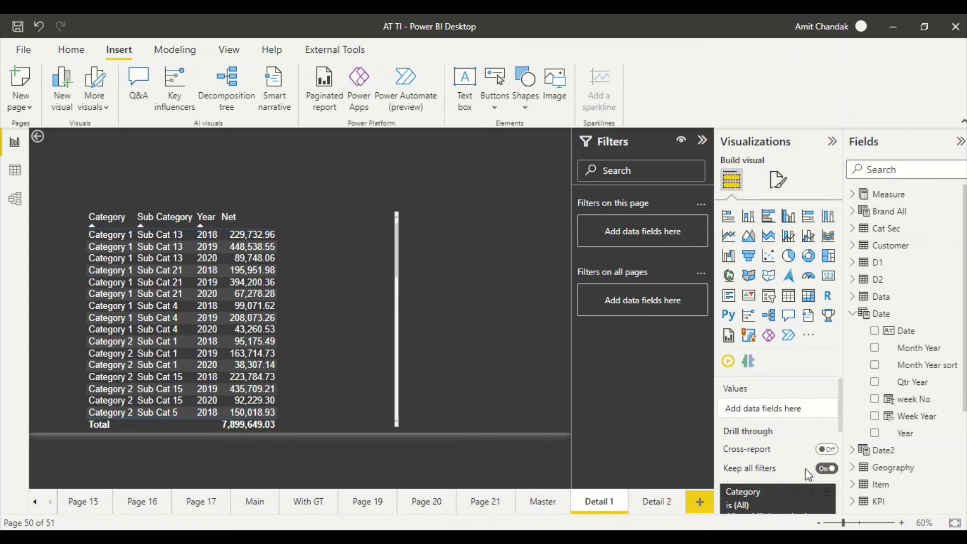
{"action": "scroll", "coordinate": [777, 449], "scroll_direction": "down", "scroll_amount": 5}
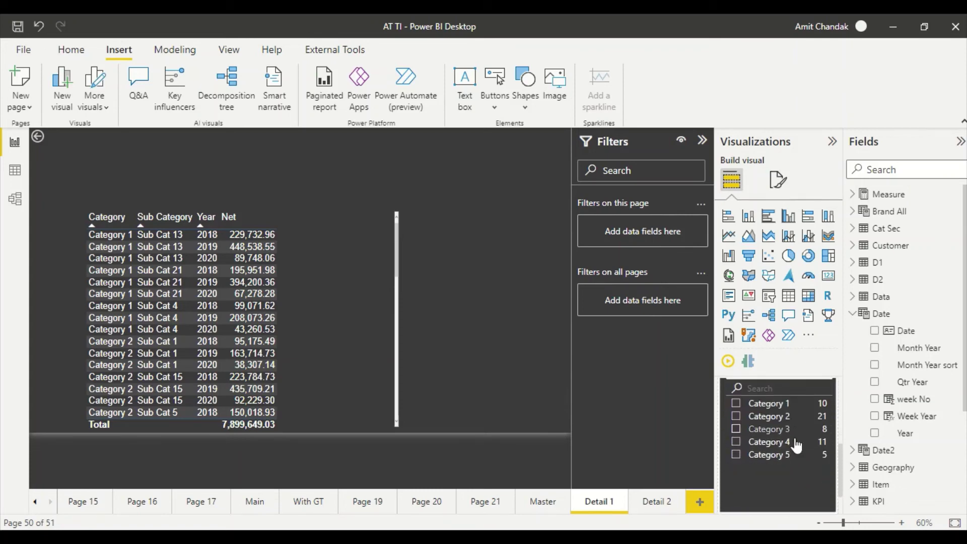
{"action": "scroll", "coordinate": [795, 446], "scroll_direction": "down", "scroll_amount": 2}
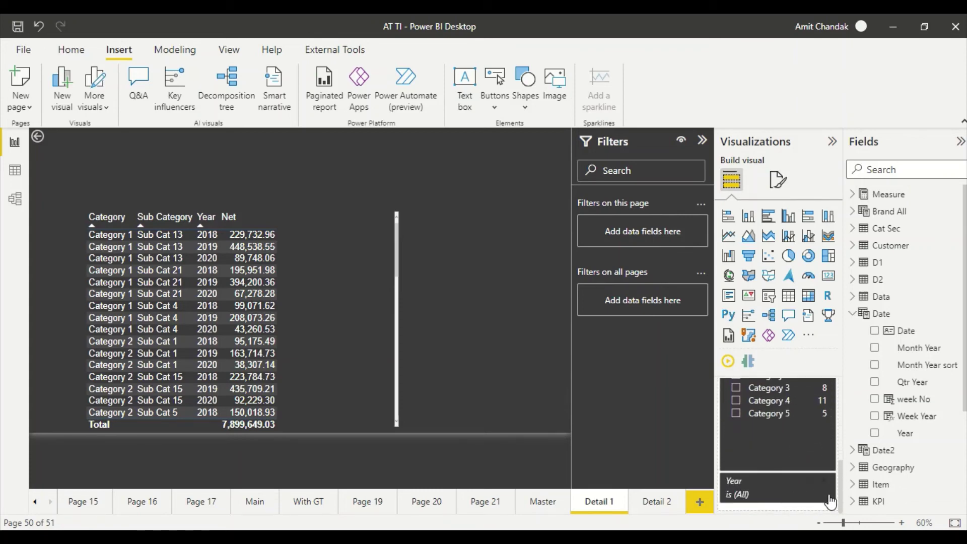
{"action": "scroll", "coordinate": [829, 486], "scroll_direction": "up", "scroll_amount": 1}
{"action": "scroll", "coordinate": [809, 461], "scroll_direction": "up", "scroll_amount": 3}
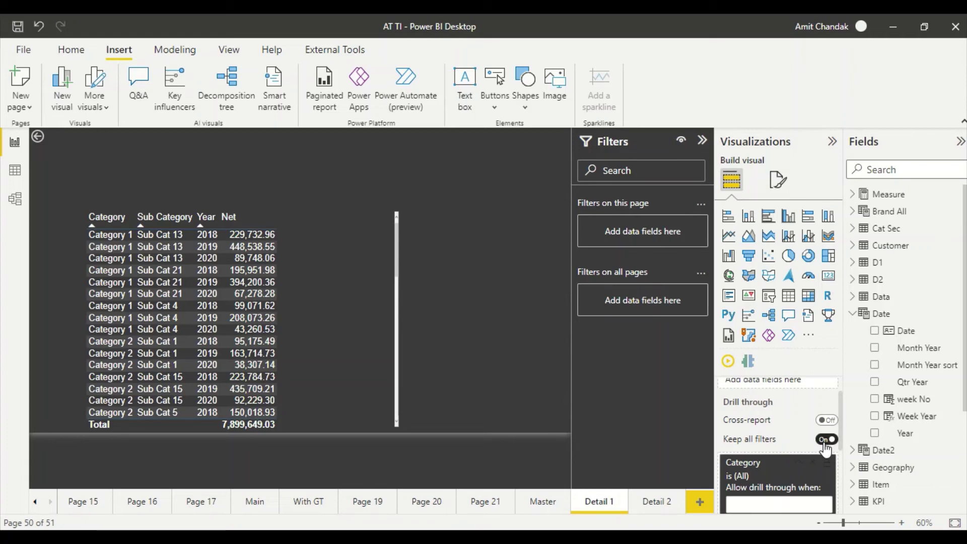
{"action": "left_click", "coordinate": [825, 440]}
{"action": "left_click", "coordinate": [803, 450]}
{"action": "scroll", "coordinate": [796, 443], "scroll_direction": "down", "scroll_amount": 1}
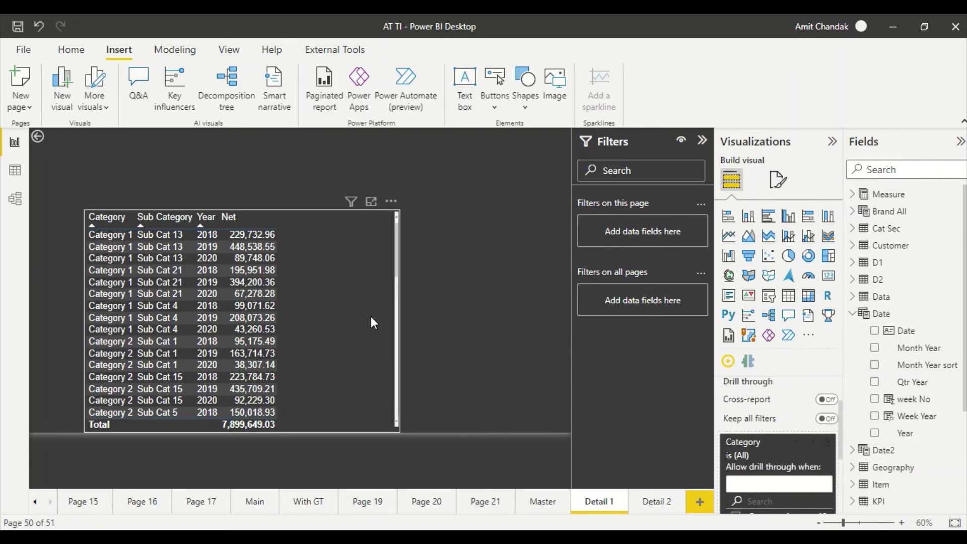
{"action": "left_click", "coordinate": [781, 449]}
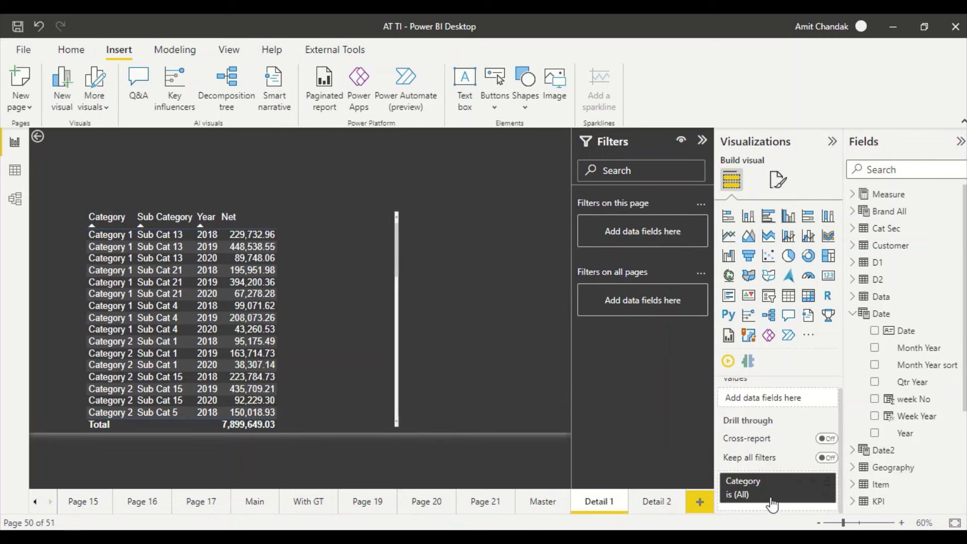
Inspect Detail 2's Sub Category drill-through filter card, then go back to Detail 1.
{"action": "left_click", "coordinate": [660, 502]}
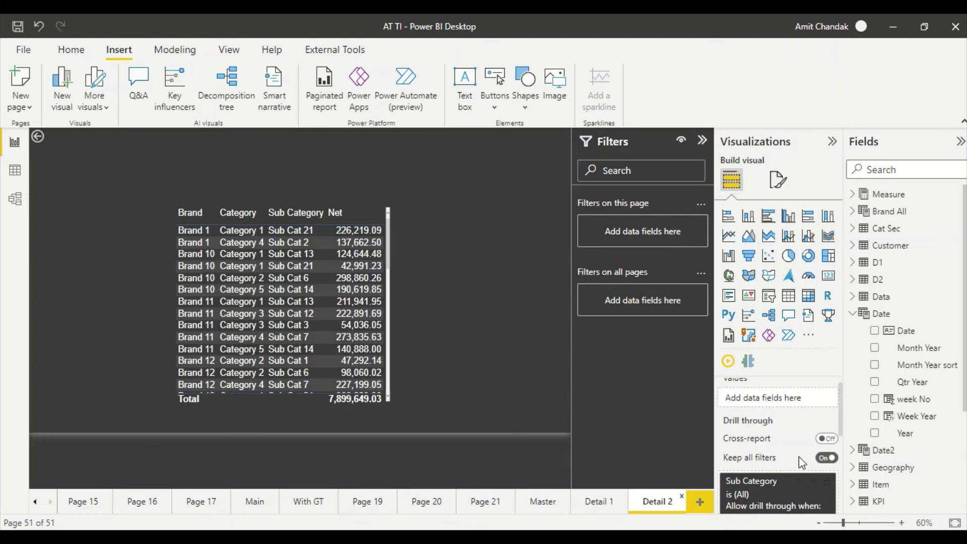
{"action": "left_click", "coordinate": [787, 494]}
{"action": "scroll", "coordinate": [783, 488], "scroll_direction": "down", "scroll_amount": 3}
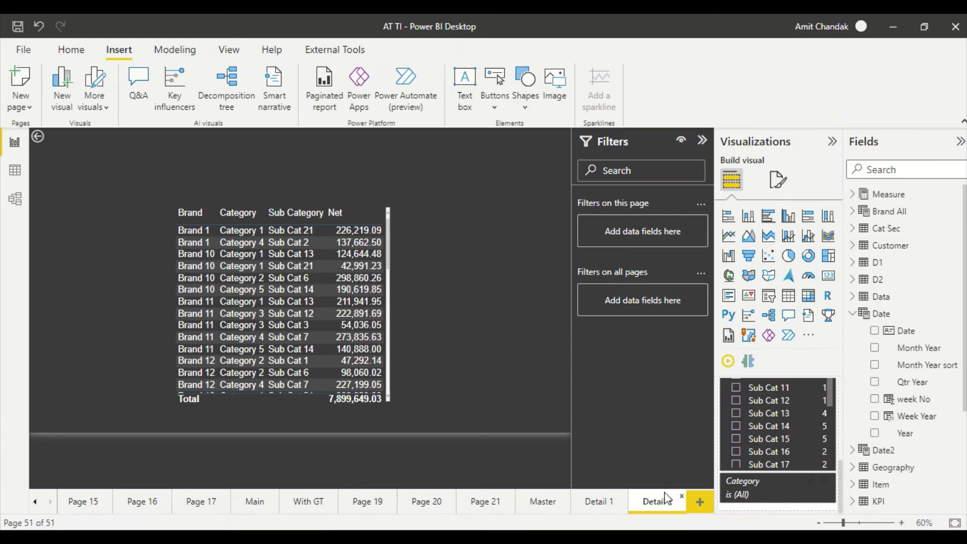
{"action": "left_click", "coordinate": [597, 502]}
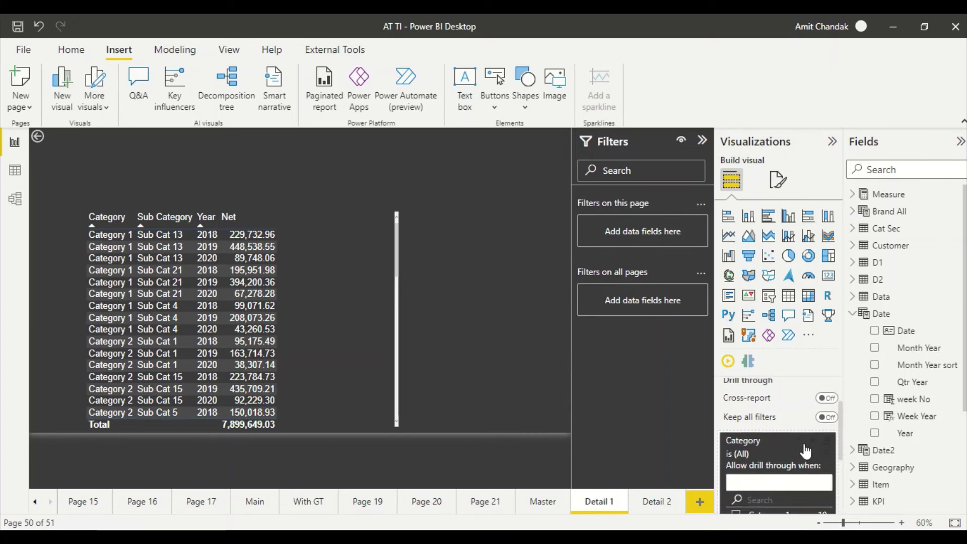
Replace Detail 1's Category drill-through field with Category from the Item table.
{"action": "left_click", "coordinate": [825, 441]}
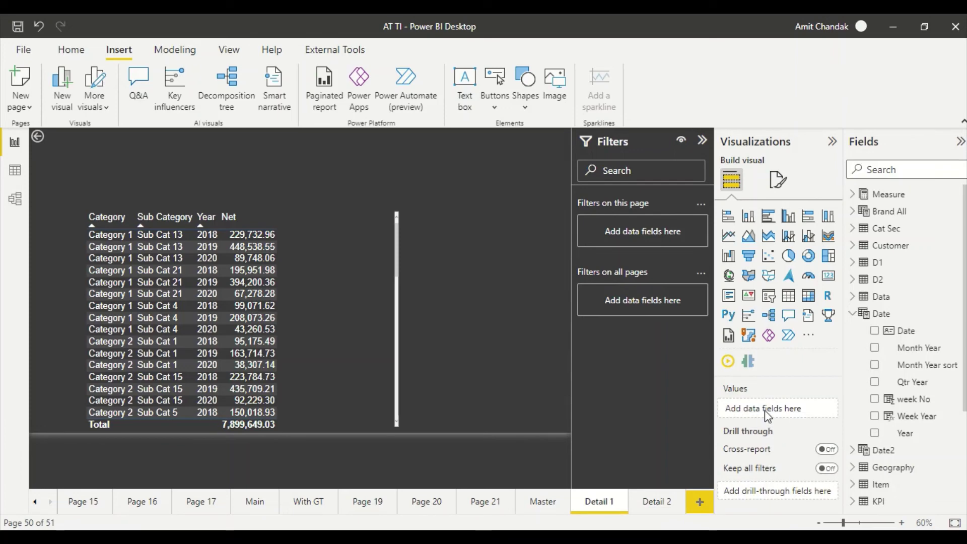
{"action": "scroll", "coordinate": [915, 381], "scroll_direction": "down", "scroll_amount": 3}
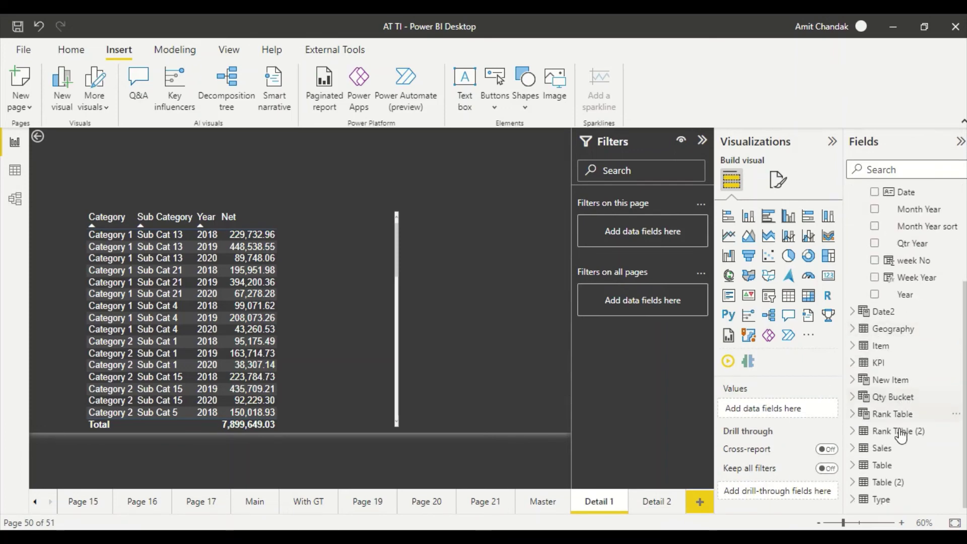
{"action": "scroll", "coordinate": [859, 317], "scroll_direction": "up", "scroll_amount": 3}
{"action": "left_click", "coordinate": [854, 316]}
{"action": "scroll", "coordinate": [873, 343], "scroll_direction": "down", "scroll_amount": 1}
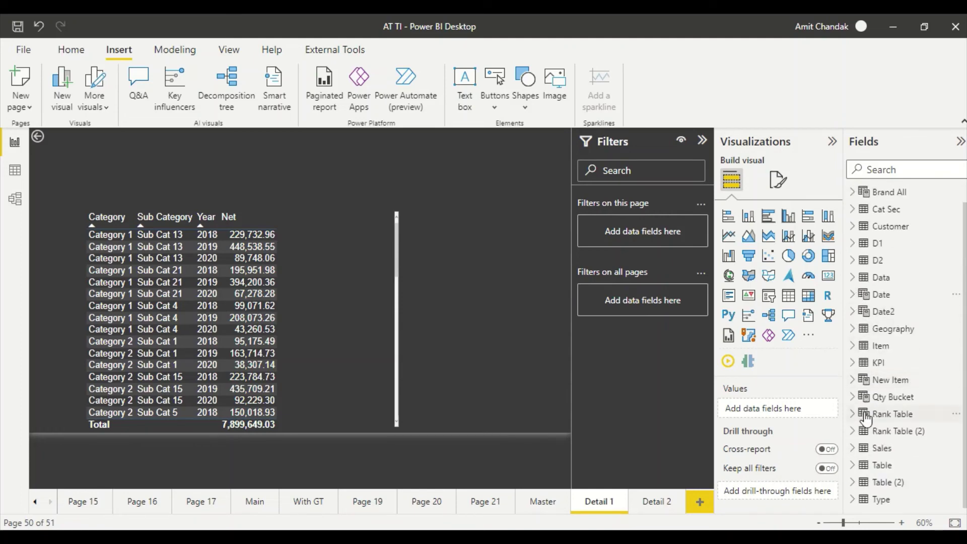
{"action": "left_click", "coordinate": [862, 349]}
{"action": "left_click_drag", "start_coordinate": [897, 400], "coordinate": [775, 489]}
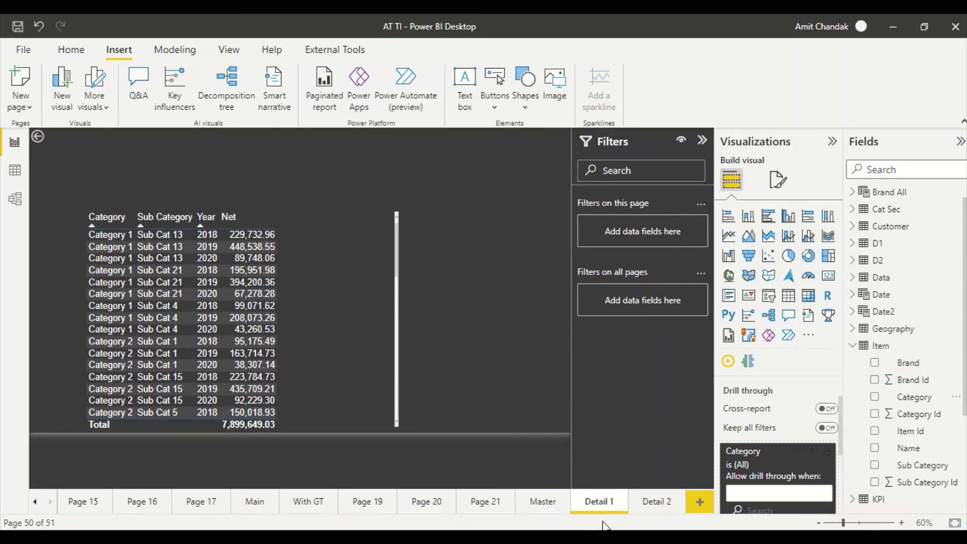
Drill through from a Category 1 row on Master to Detail 1, then return to Master.
{"action": "left_click", "coordinate": [521, 497]}
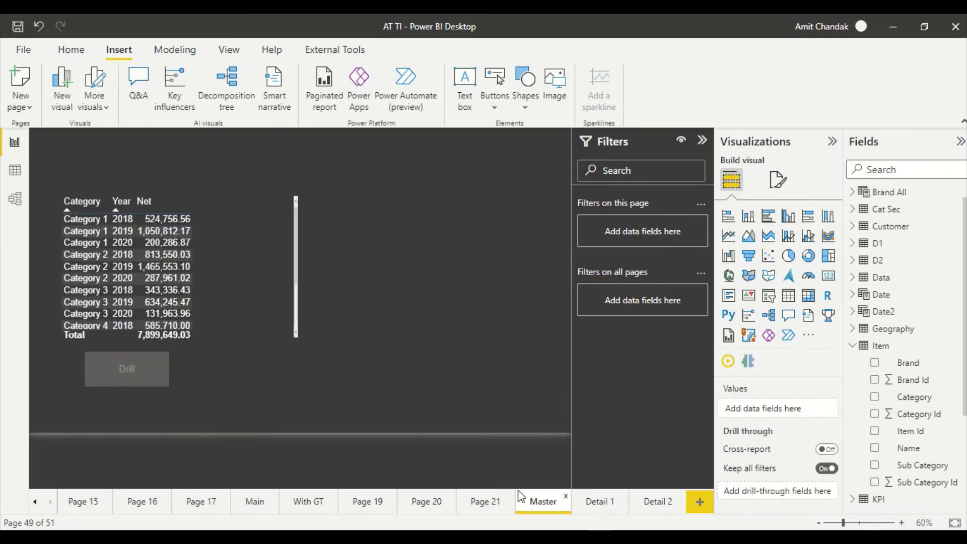
{"action": "right_click", "coordinate": [77, 220]}
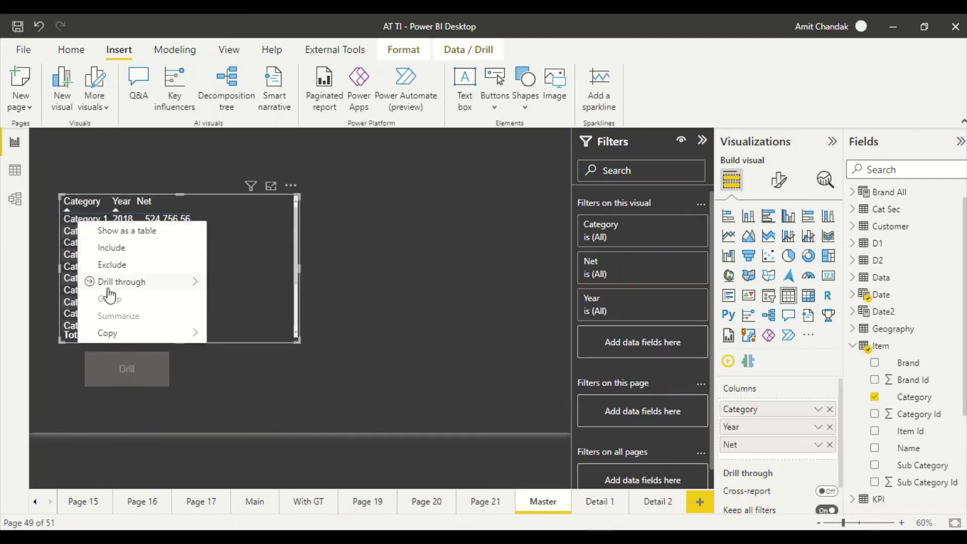
{"action": "mouse_move", "coordinate": [108, 283]}
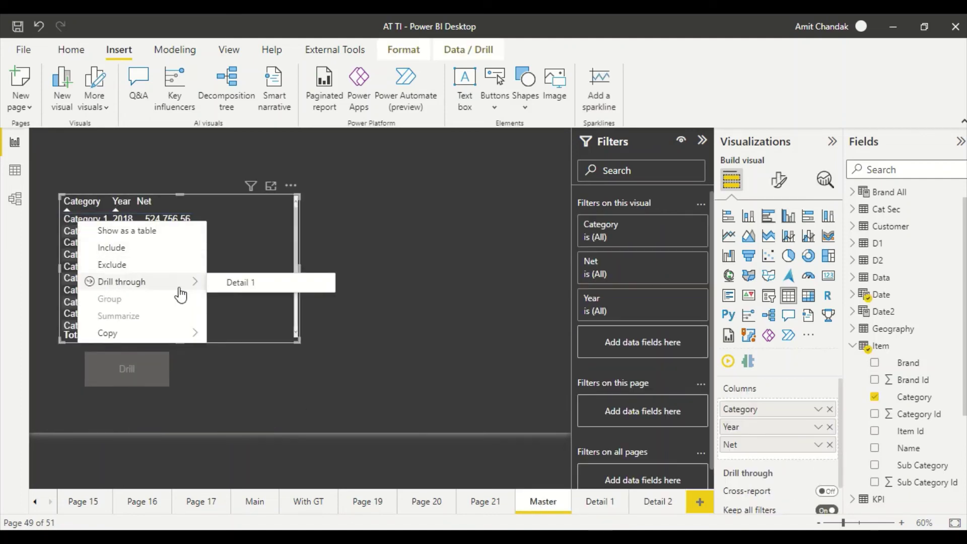
{"action": "left_click", "coordinate": [240, 285]}
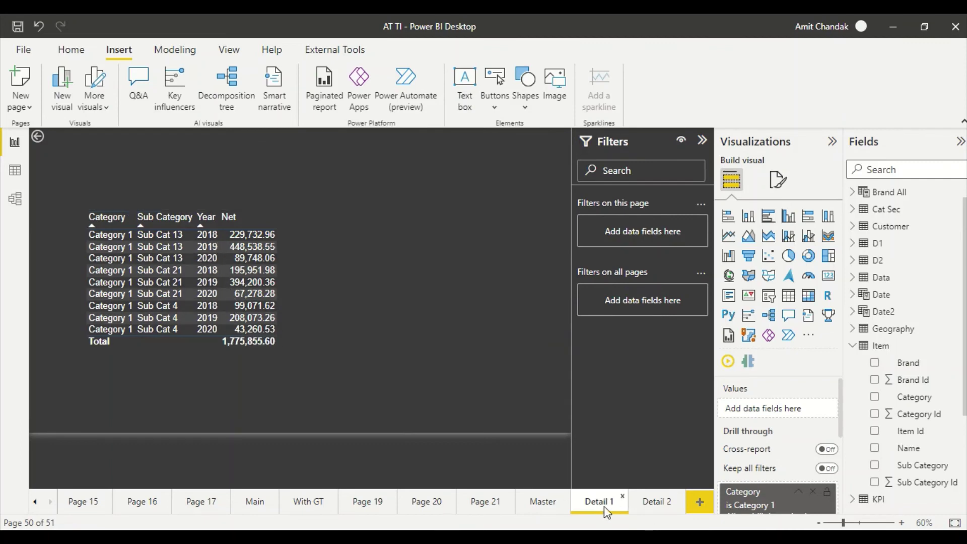
{"action": "left_click", "coordinate": [539, 510]}
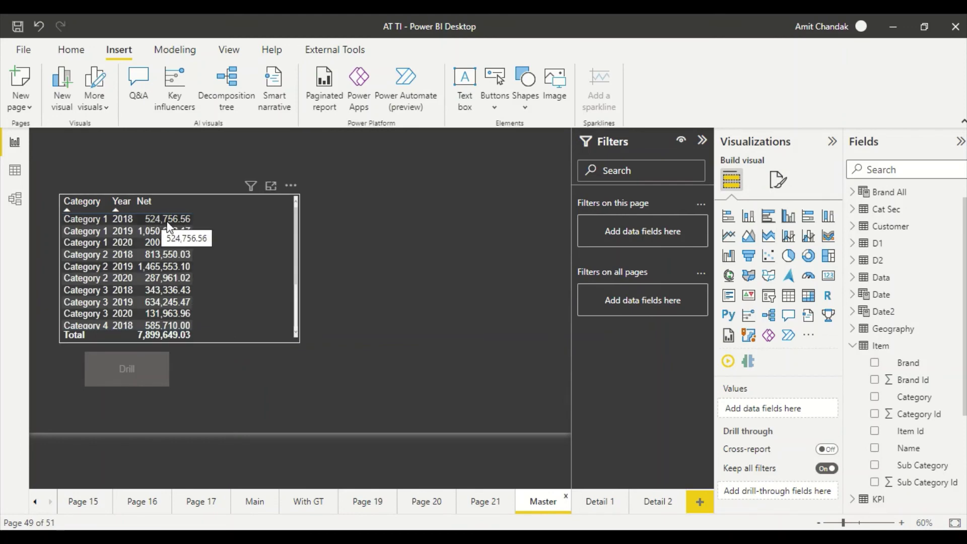
Compare Detail 1 and Master, ending on Detail 1's Category 1 table totalling 1,775,855.60.
{"action": "left_click", "coordinate": [599, 501]}
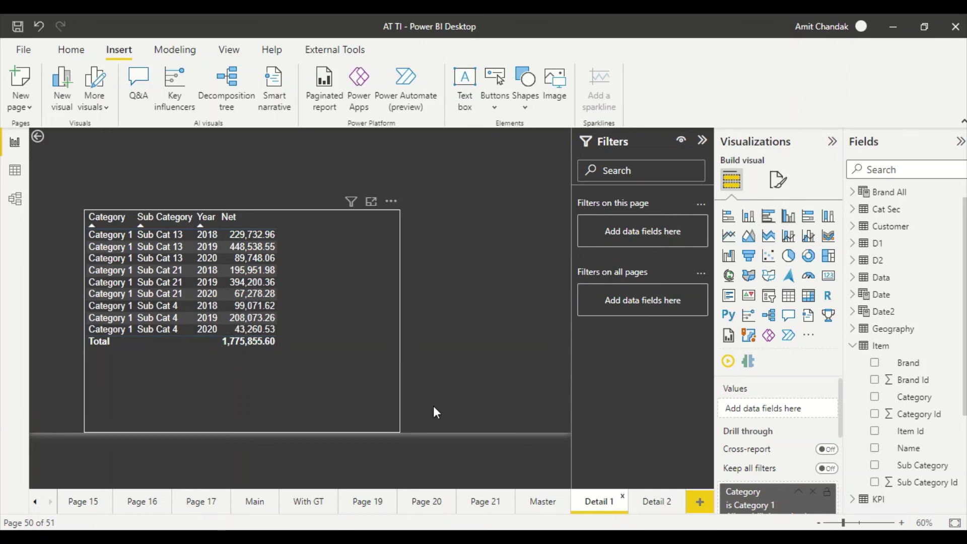
{"action": "left_click", "coordinate": [544, 504]}
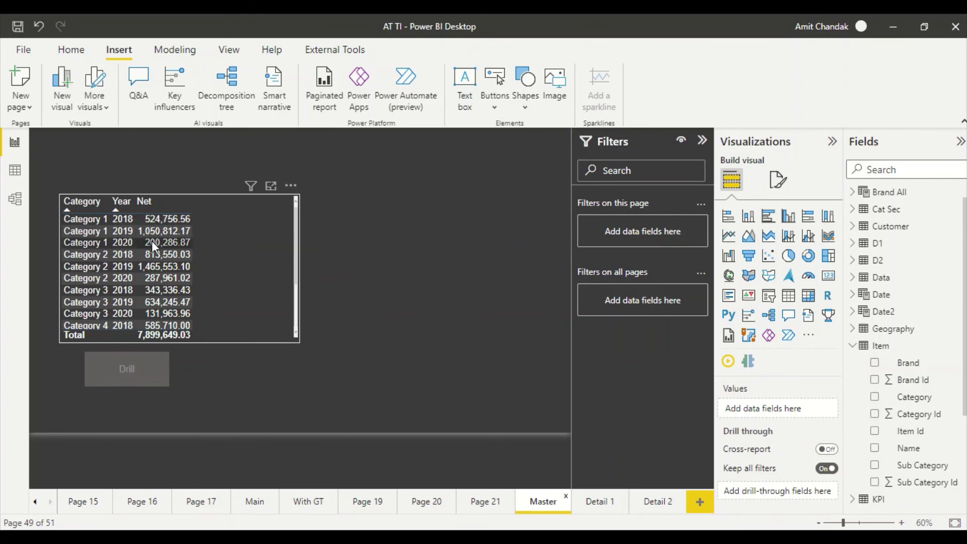
{"action": "left_click", "coordinate": [595, 503]}
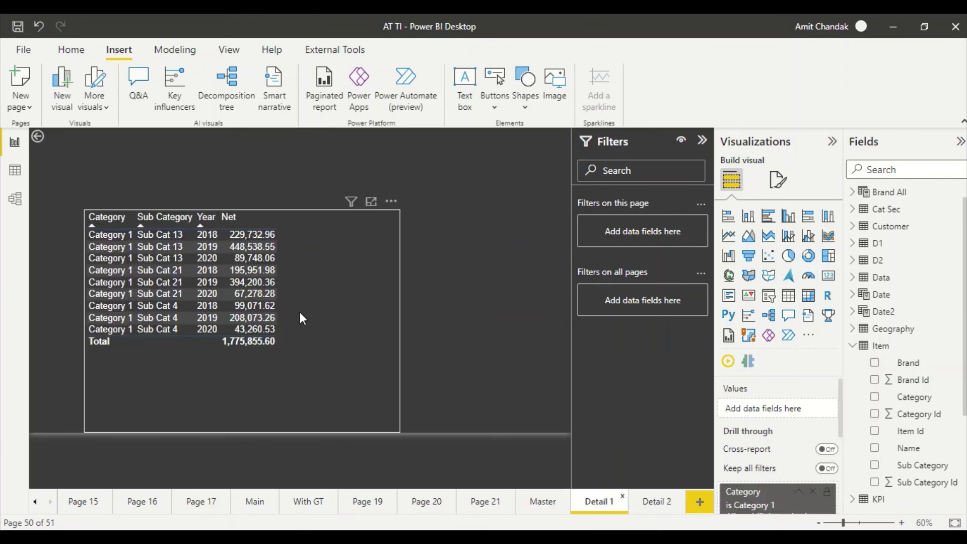